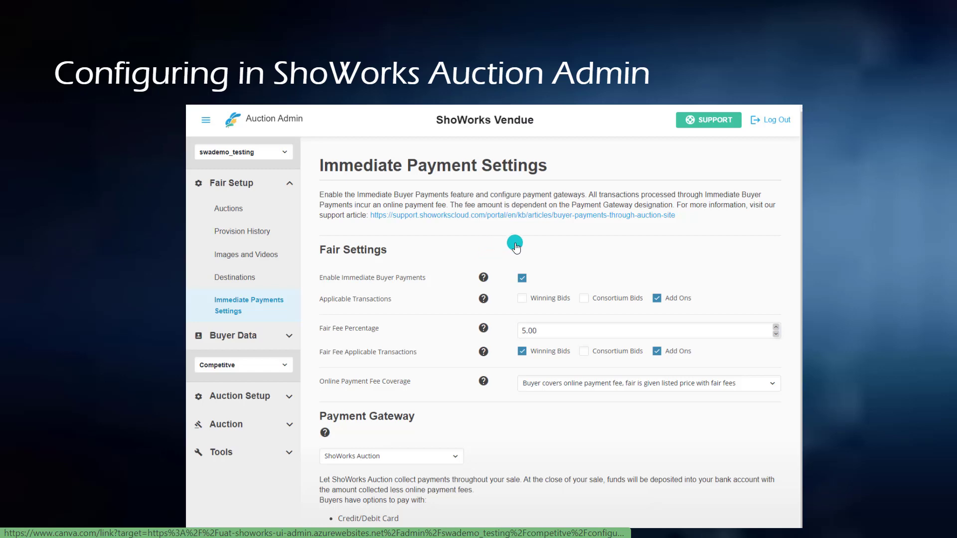
pyautogui.press('Right')
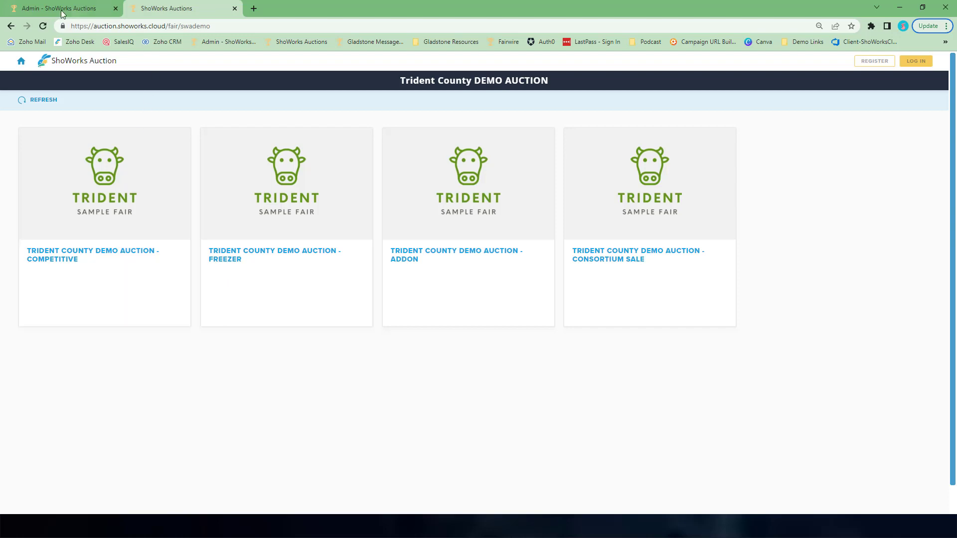
# - Switch to the Auction Admin tab showing the Immediate Payment Settings page
pyautogui.click(61, 10)
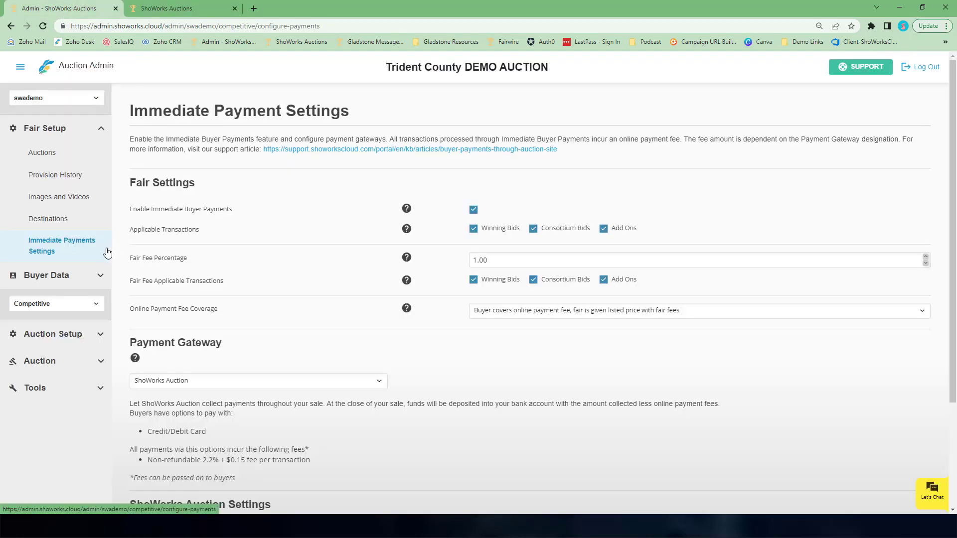
pyautogui.click(99, 133)
pyautogui.click(99, 133)
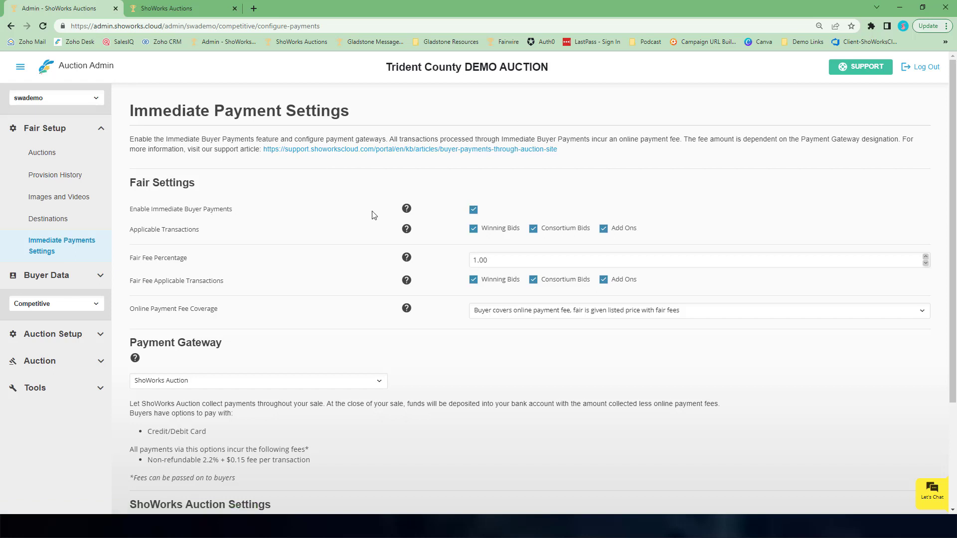
# - Clear the Winning Bids and Consortium Bids options under Applicable Transactions
pyautogui.moveTo(407, 212)
pyautogui.click(533, 229)
pyautogui.click(473, 228)
pyautogui.scroll(-1, 370, 258)
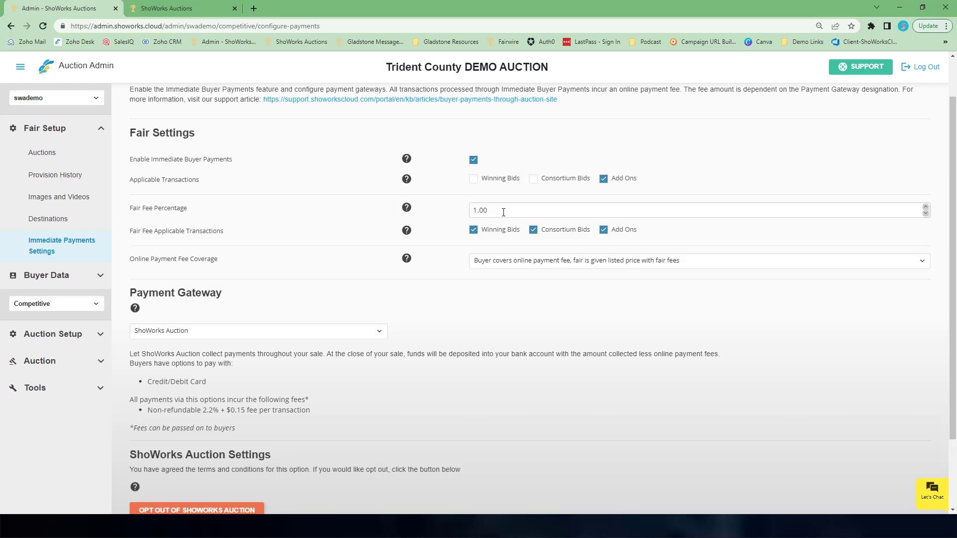
# - Set the Fair Fee Percentage to 0.00
pyautogui.doubleClick(503, 211)
pyautogui.write('0')
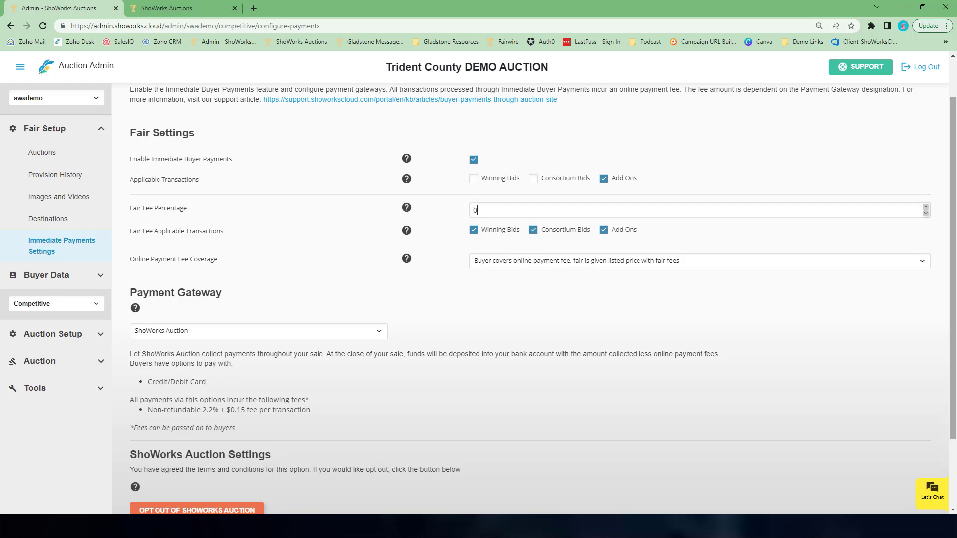
pyautogui.write('.00')
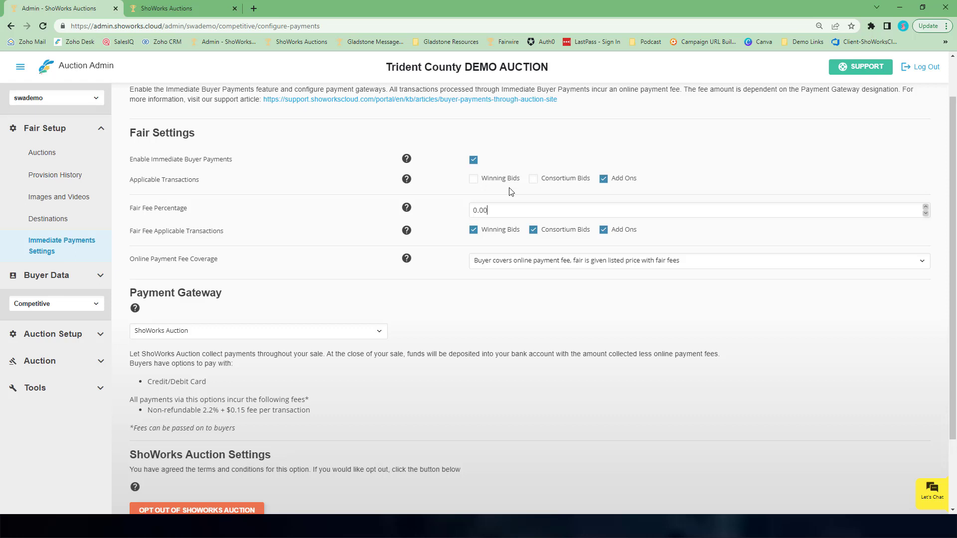
pyautogui.click(473, 229)
pyautogui.scroll(-2, 380, 224)
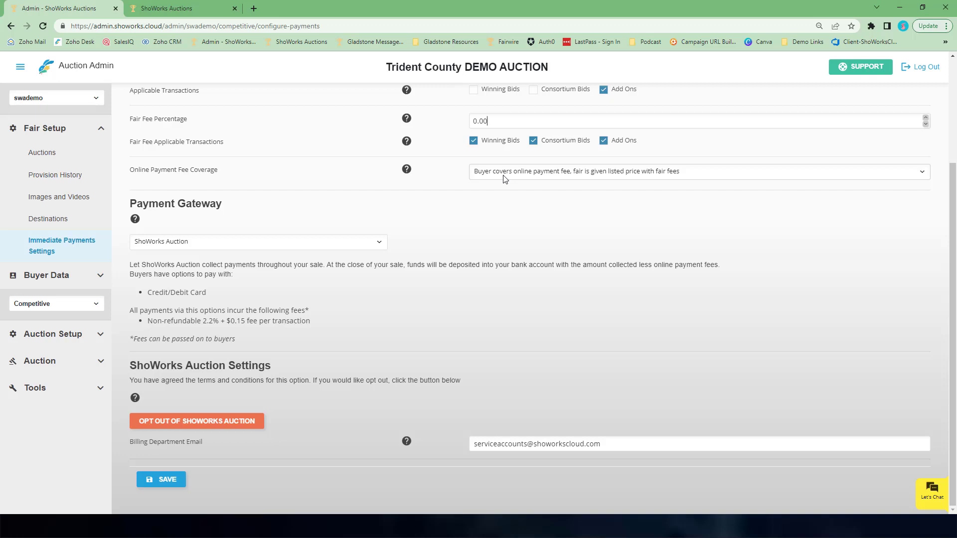
# - Review the Online Payment Fee Coverage and Payment Gateway options, keeping ShoWorks Auction as the gateway
pyautogui.click(588, 173)
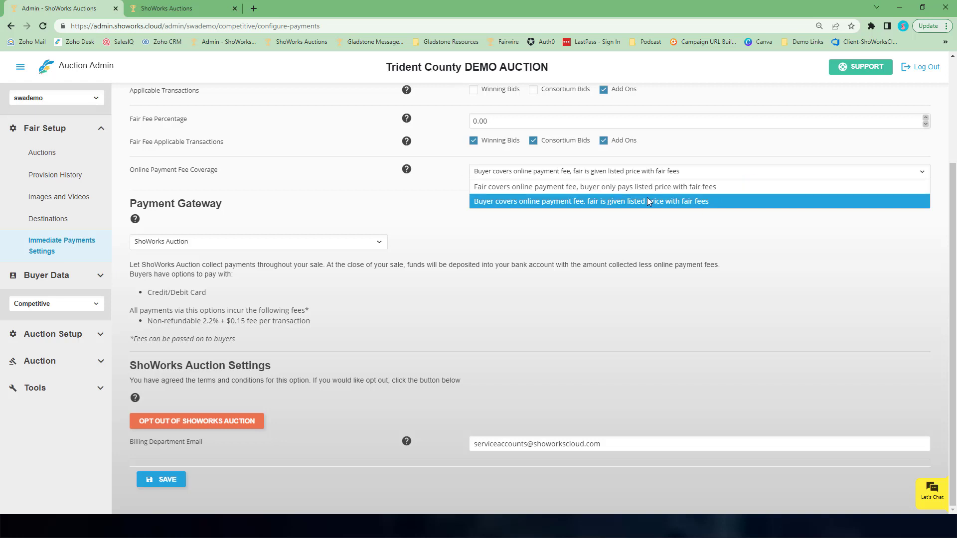
pyautogui.click(518, 250)
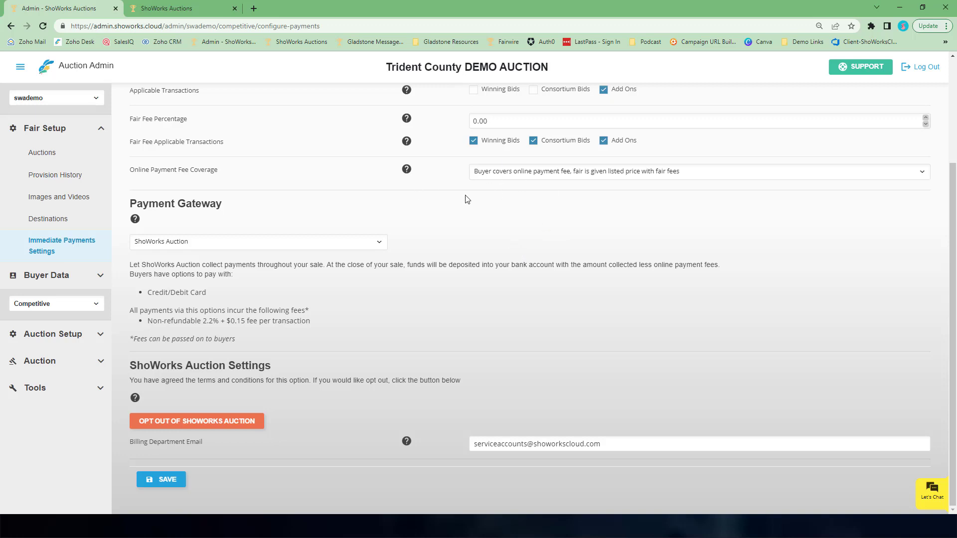
pyautogui.scroll(2, 378, 214)
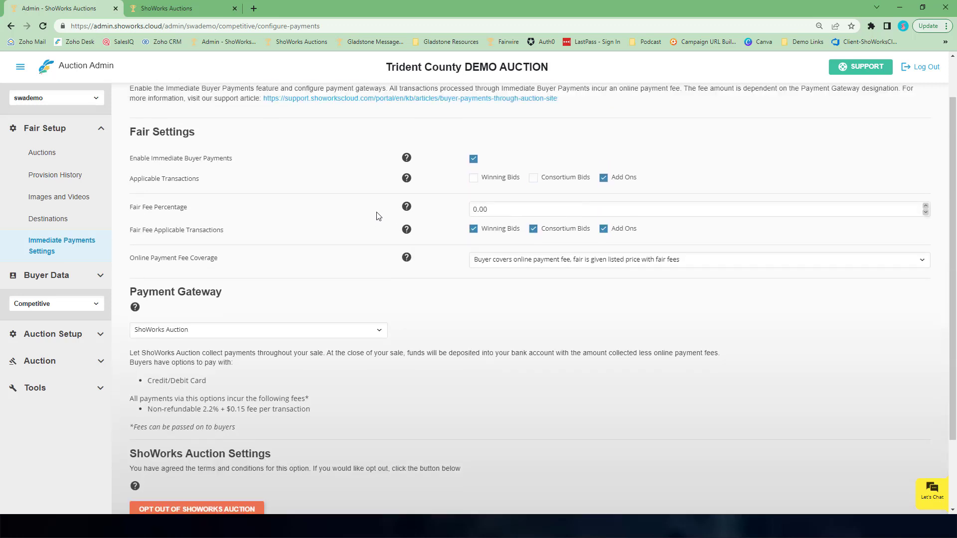
pyautogui.scroll(-2, 378, 222)
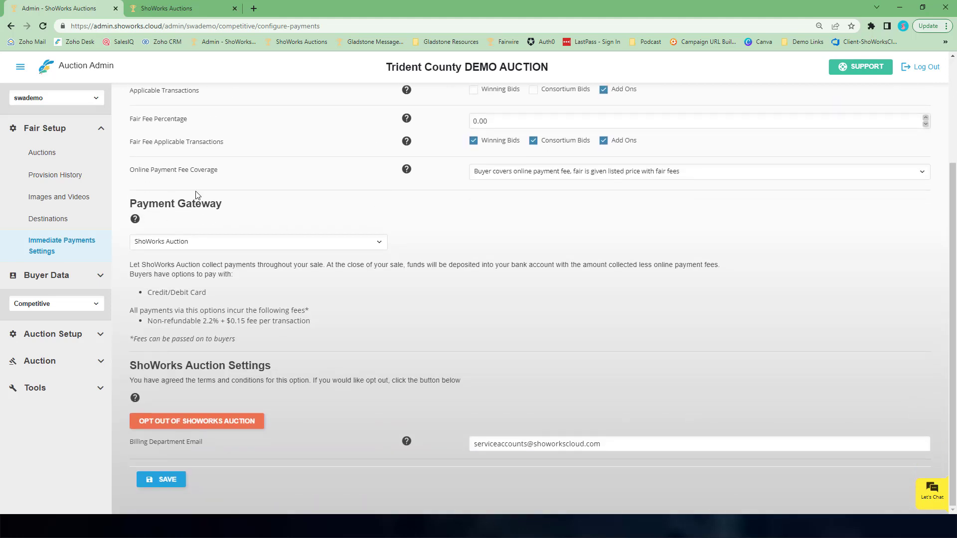
pyautogui.click(380, 243)
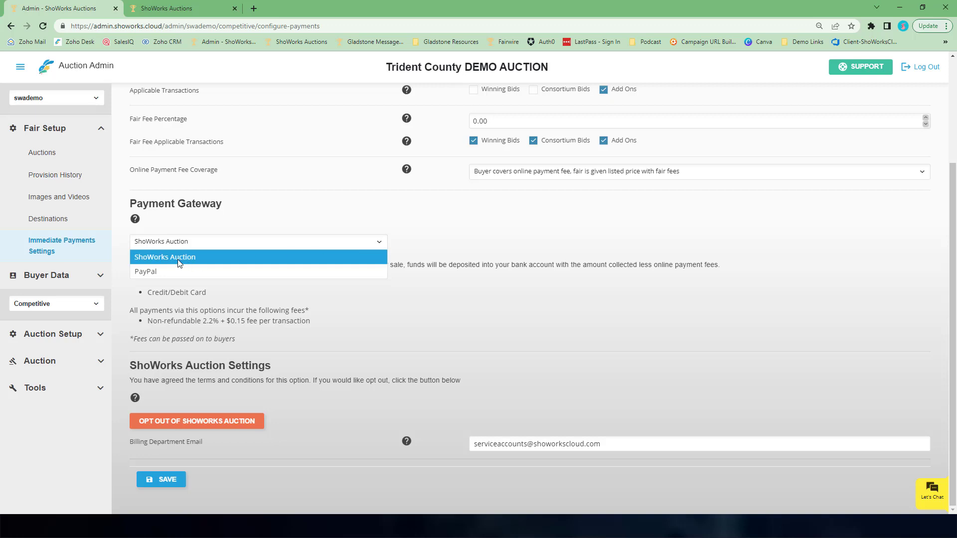
pyautogui.click(165, 263)
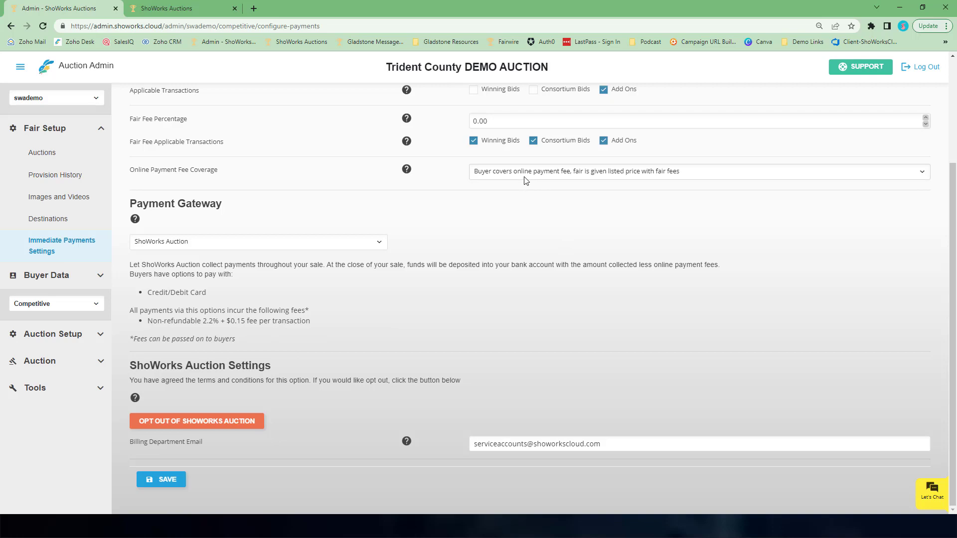
# - Opt out of ShoWorks Auction payments and confirm the opt-out
pyautogui.click(252, 421)
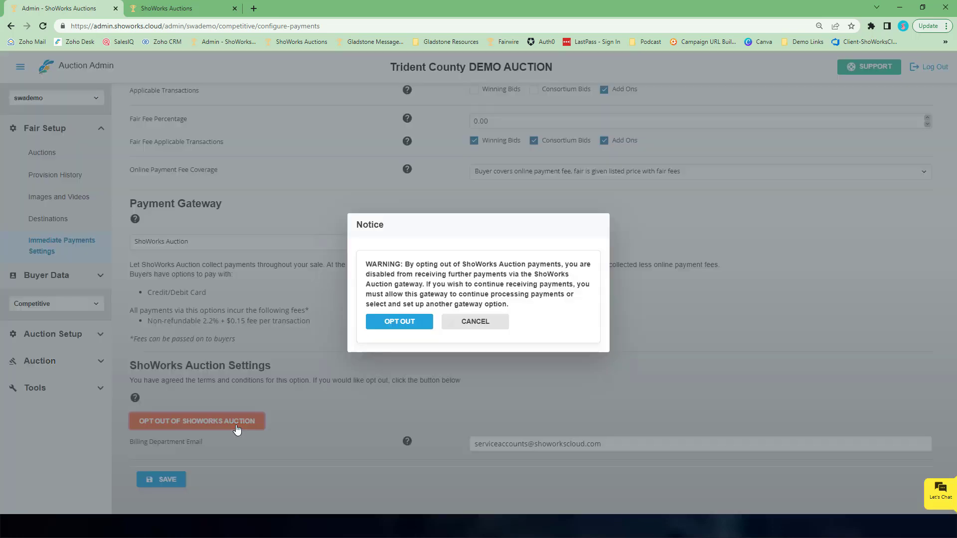
pyautogui.click(416, 322)
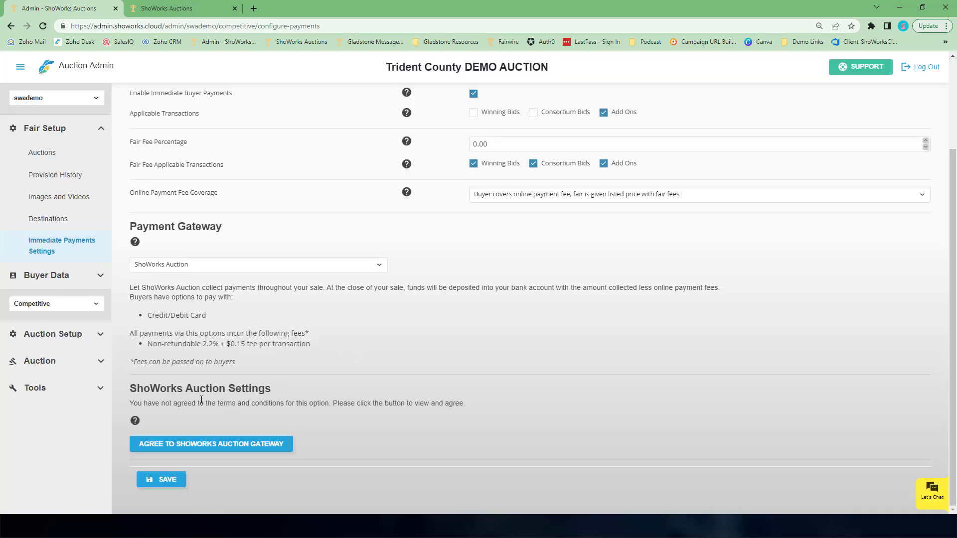
# - Agree to the ShoWorks Auction gateway terms and conditions
pyautogui.click(211, 444)
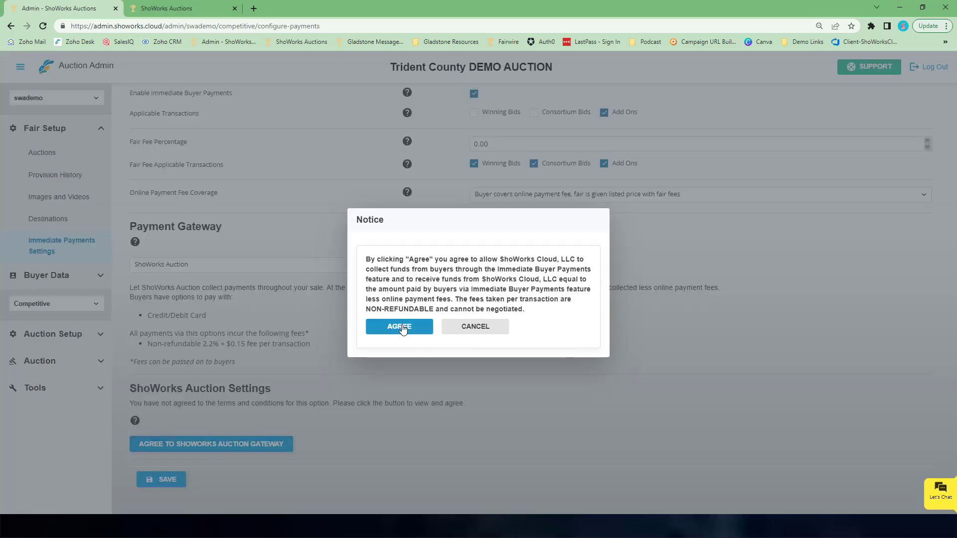
pyautogui.click(402, 327)
# - Highlight the Billing Department Email address and save the payment settings
pyautogui.scroll(-1, 406, 373)
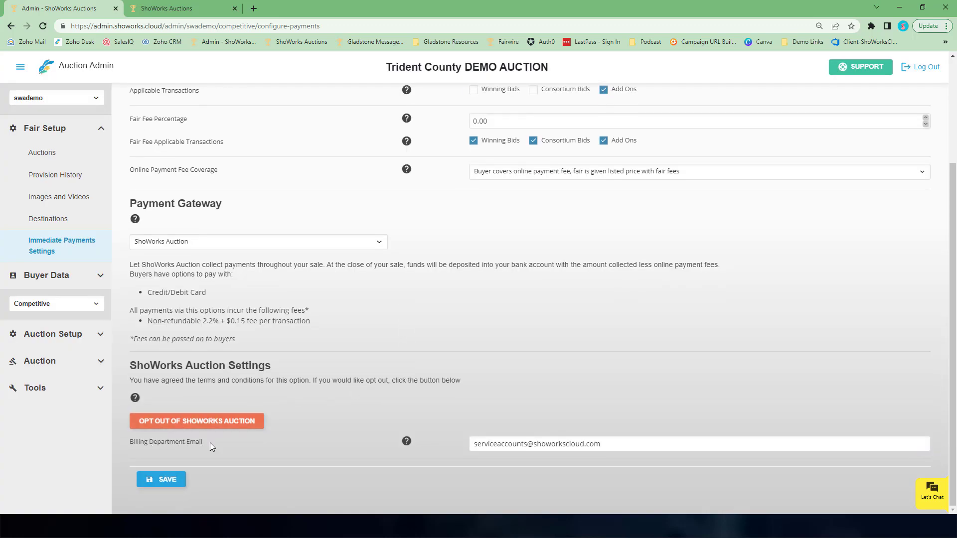
pyautogui.moveTo(474, 447); pyautogui.dragTo(672, 447)
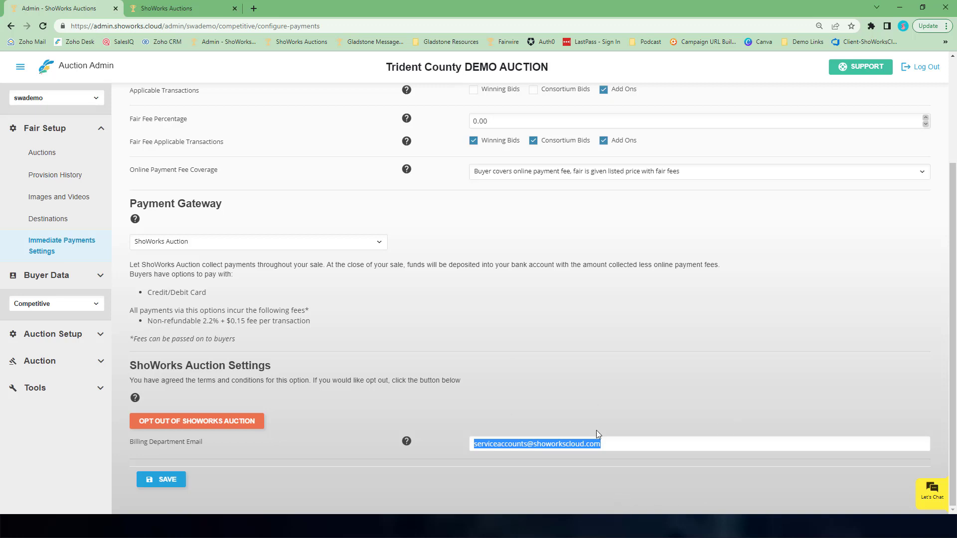
pyautogui.click(157, 484)
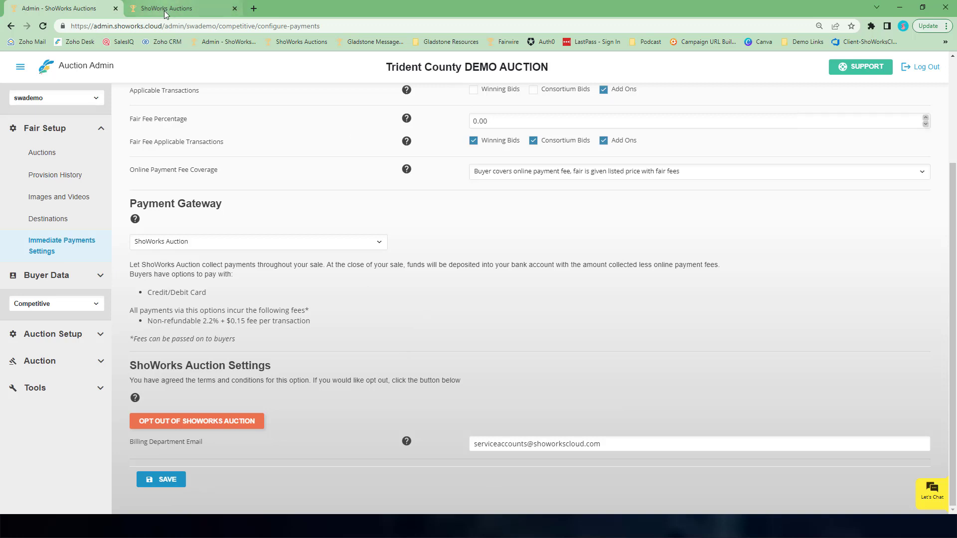
# - Re-enable Winning Bids and Consortium Bids under Applicable Transactions and save the payment settings
pyautogui.scroll(2, 410, 165)
pyautogui.click(473, 189)
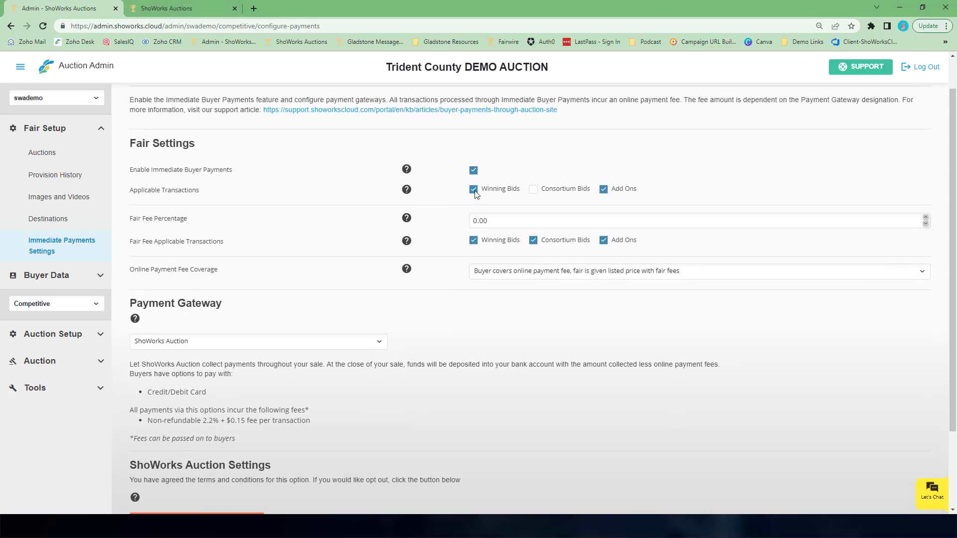
pyautogui.click(533, 190)
pyautogui.scroll(-2, 310, 282)
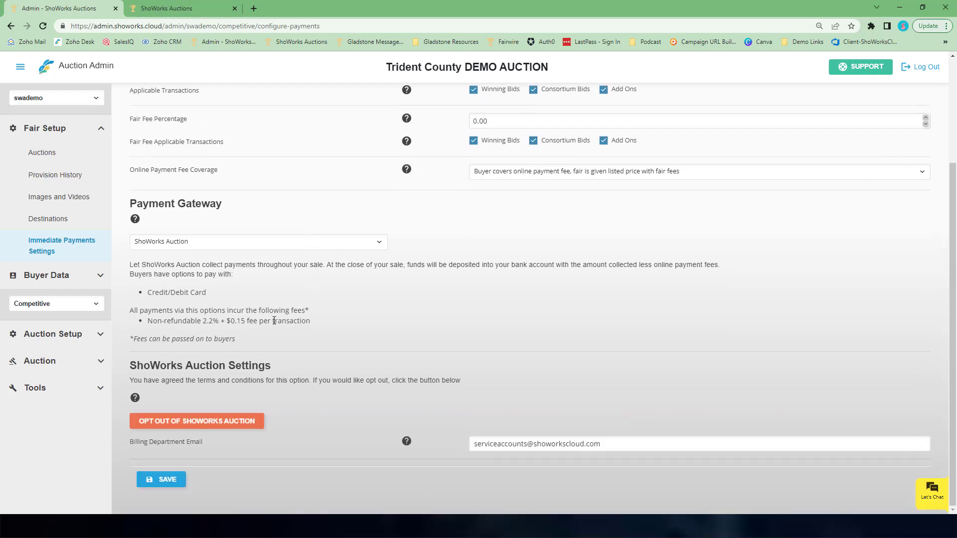
pyautogui.click(154, 480)
pyautogui.scroll(3, 330, 231)
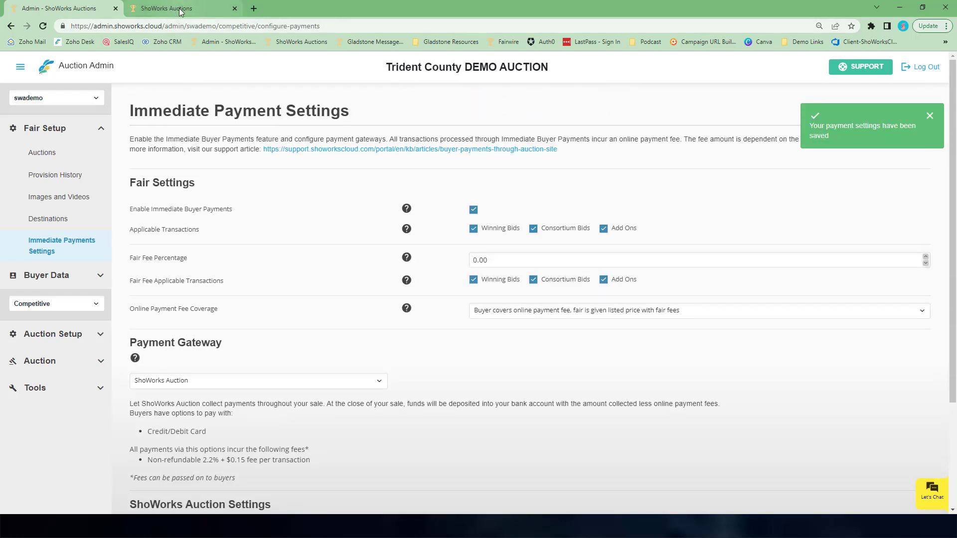
# - Switch to the public auction site, open the login page and select the buyer by searching their name
pyautogui.click(180, 11)
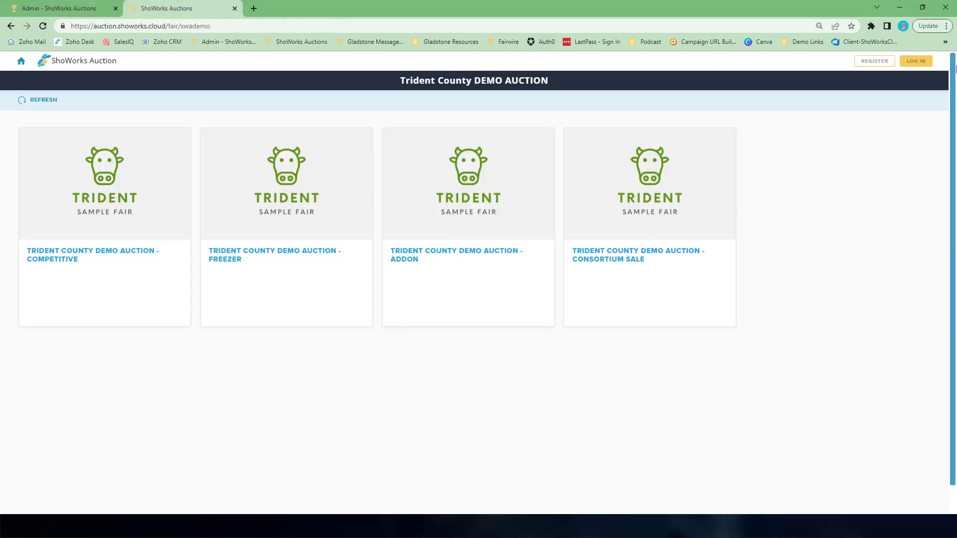
pyautogui.click(919, 64)
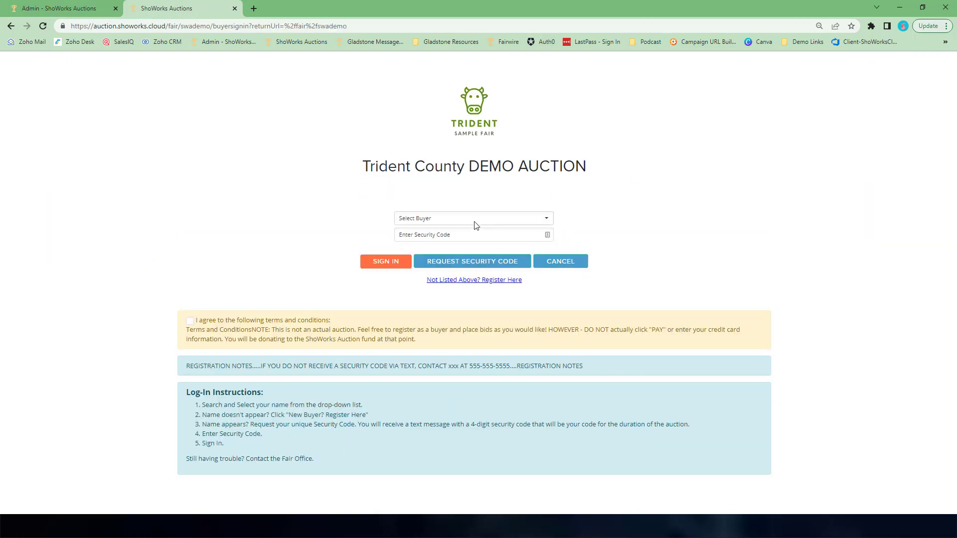
pyautogui.click(474, 222)
pyautogui.write('max')
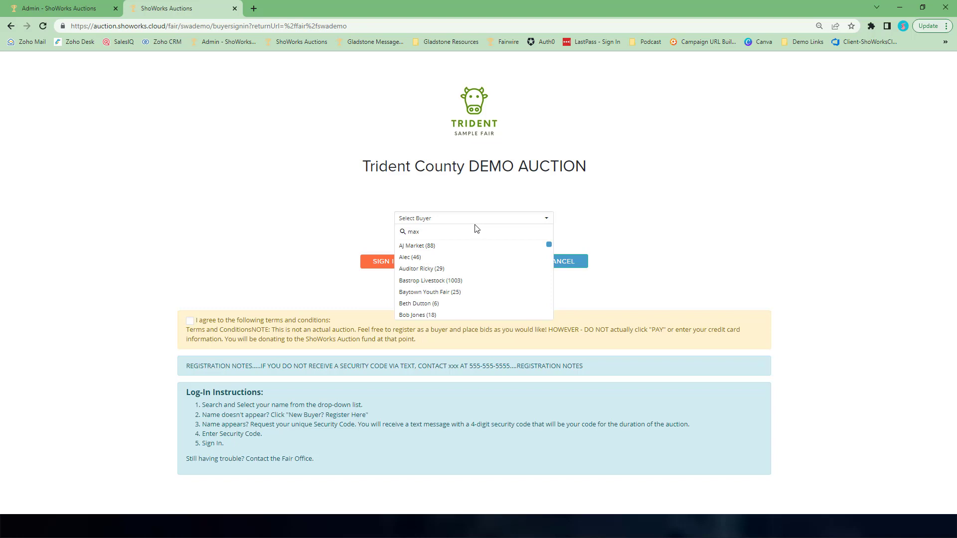
pyautogui.click(429, 246)
# - Enter the buyer's security code, accept the terms and conditions, and sign in
pyautogui.click(441, 231)
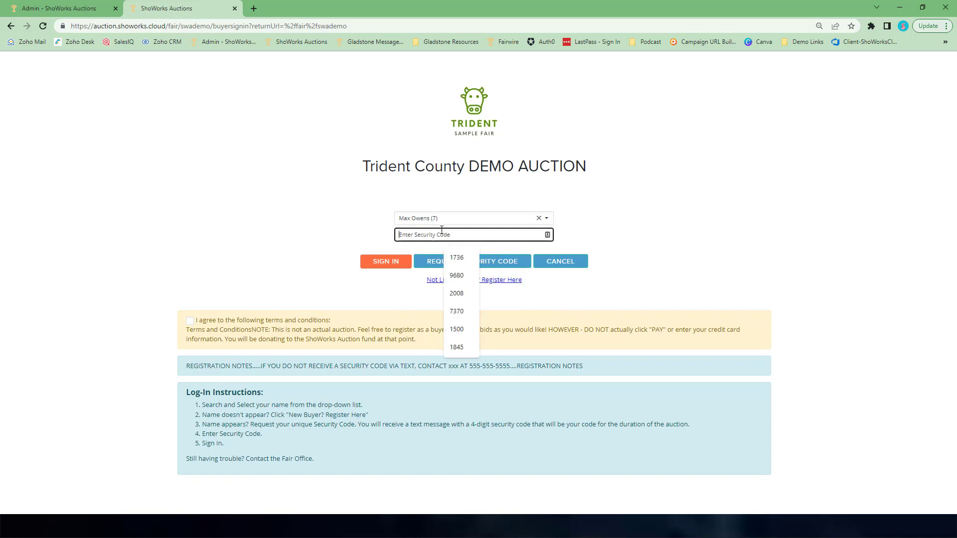
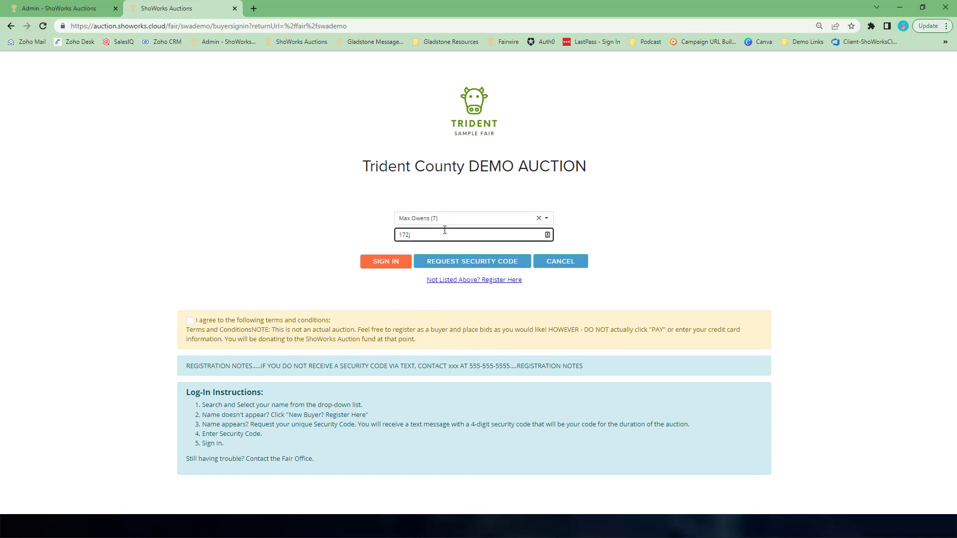
pyautogui.click(190, 321)
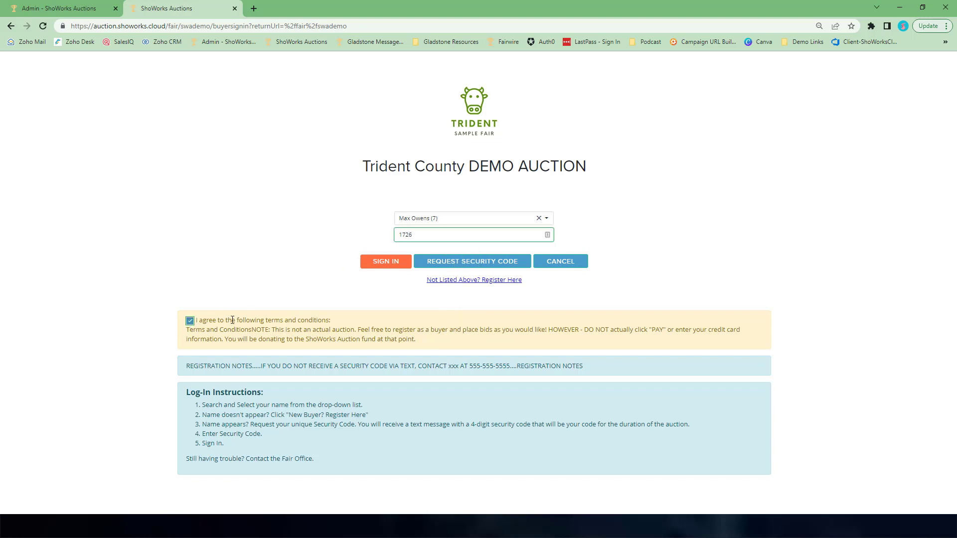
pyautogui.click(387, 269)
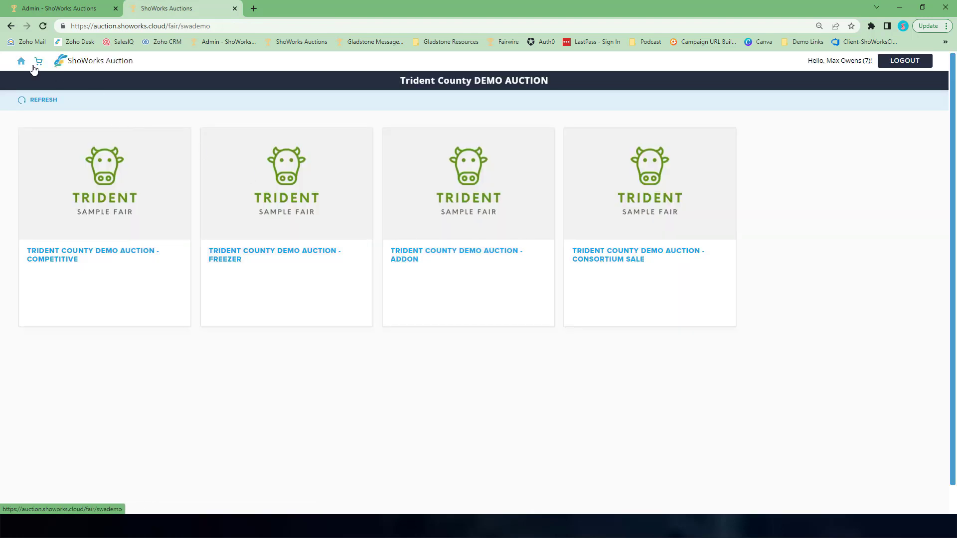
# - Open the buyer's cart and examine the winning bids, add-ons, subtotal and online payment fee lines
pyautogui.click(39, 63)
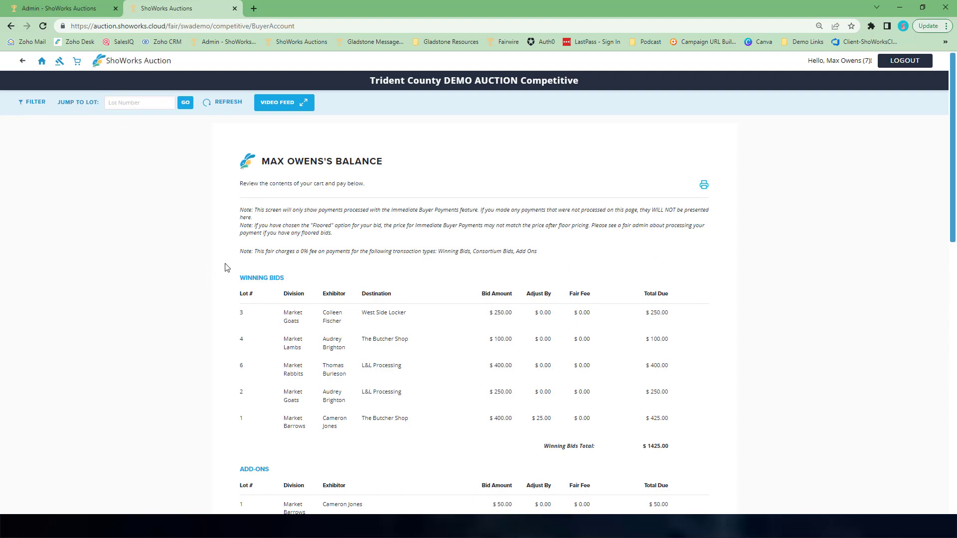
pyautogui.scroll(-4, 694, 283)
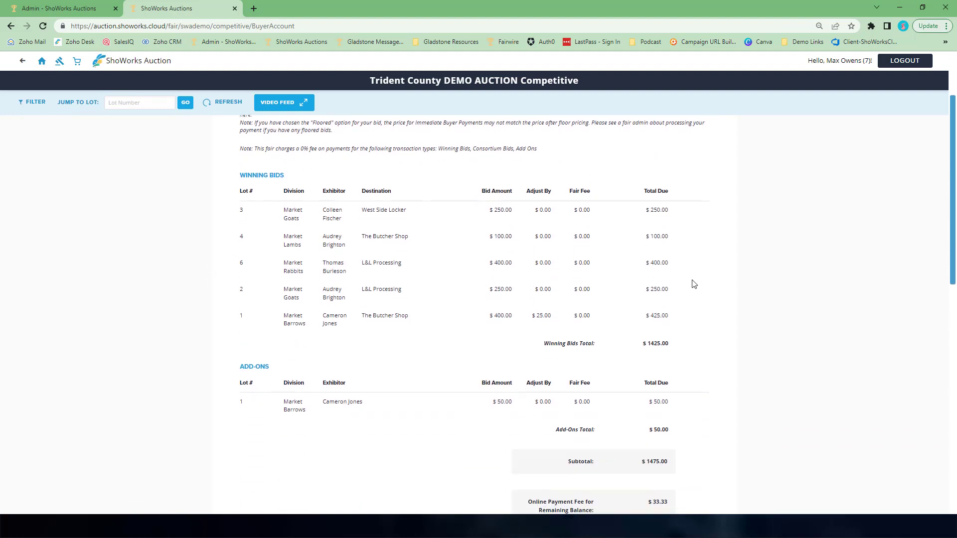
pyautogui.scroll(-1, 694, 284)
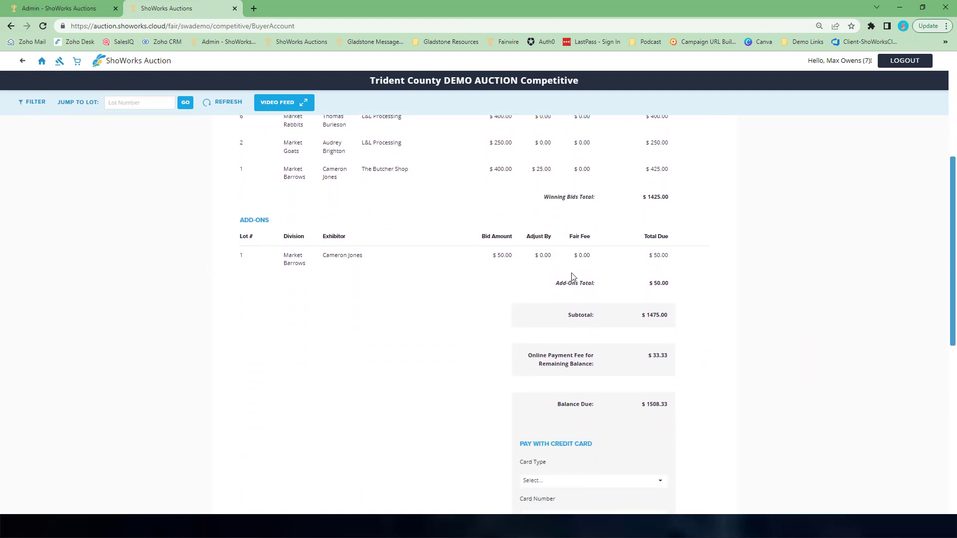
pyautogui.scroll(-1, 598, 285)
pyautogui.scroll(1, 611, 269)
pyautogui.scroll(1, 662, 212)
pyautogui.moveTo(533, 250); pyautogui.dragTo(667, 248)
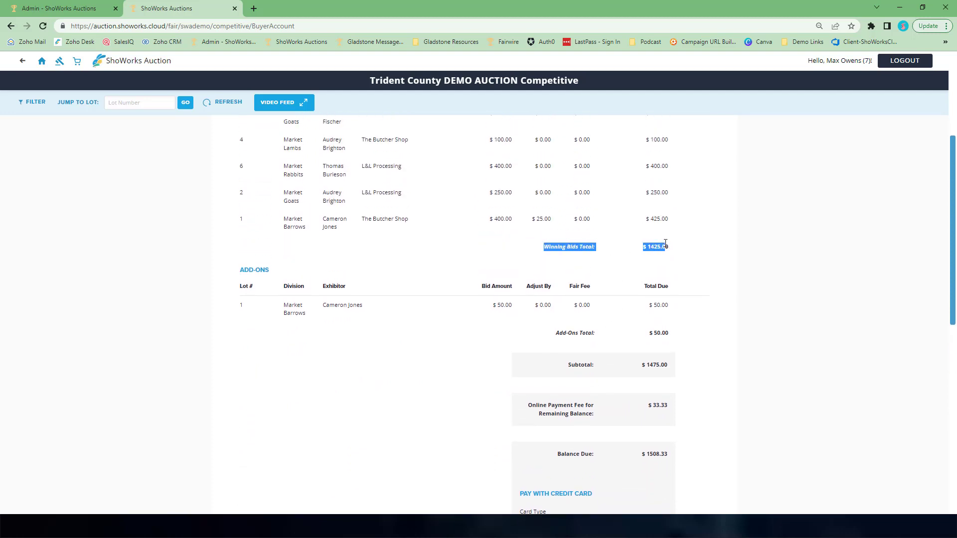
pyautogui.moveTo(552, 333); pyautogui.dragTo(675, 333)
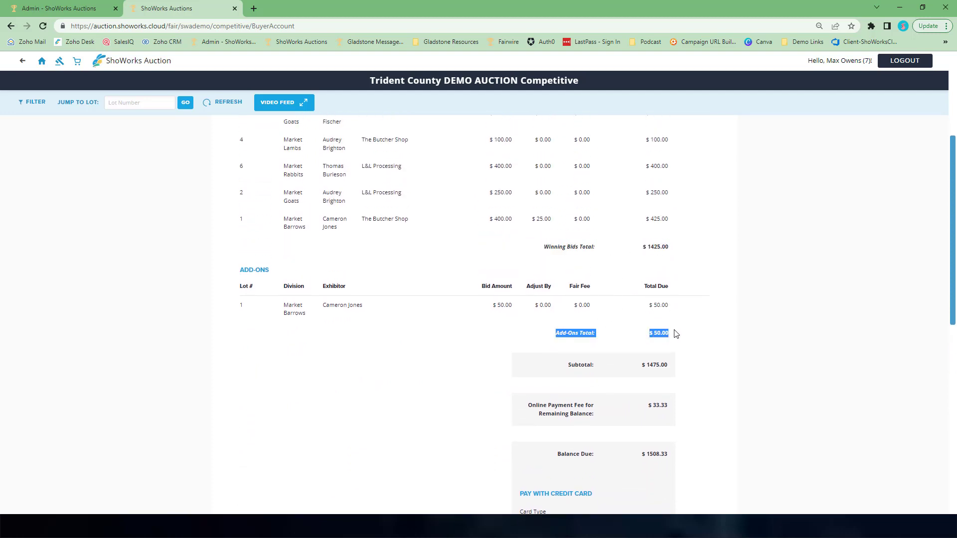
pyautogui.moveTo(566, 372); pyautogui.dragTo(664, 366)
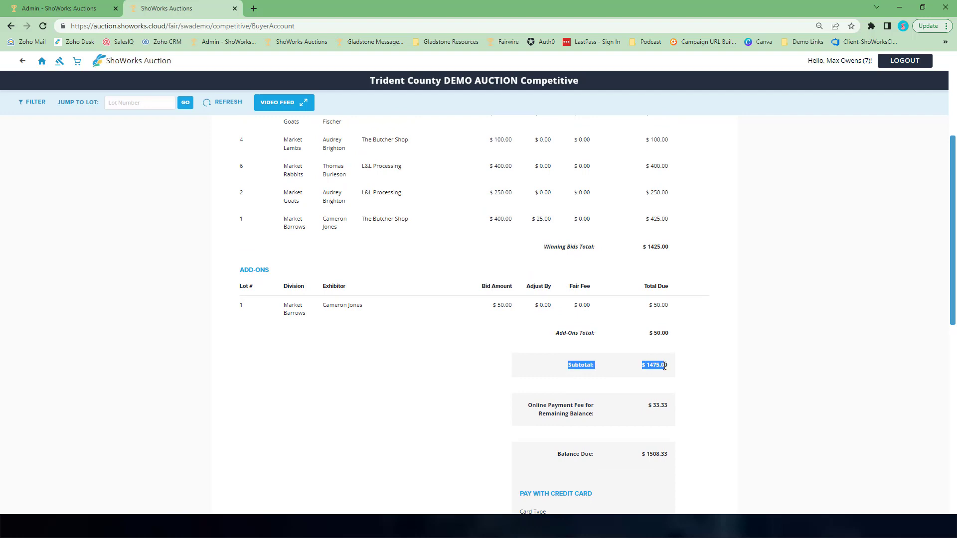
# - Scroll through the balance summary and the credit card payment form on the buyer's cart page
pyautogui.scroll(-2, 718, 339)
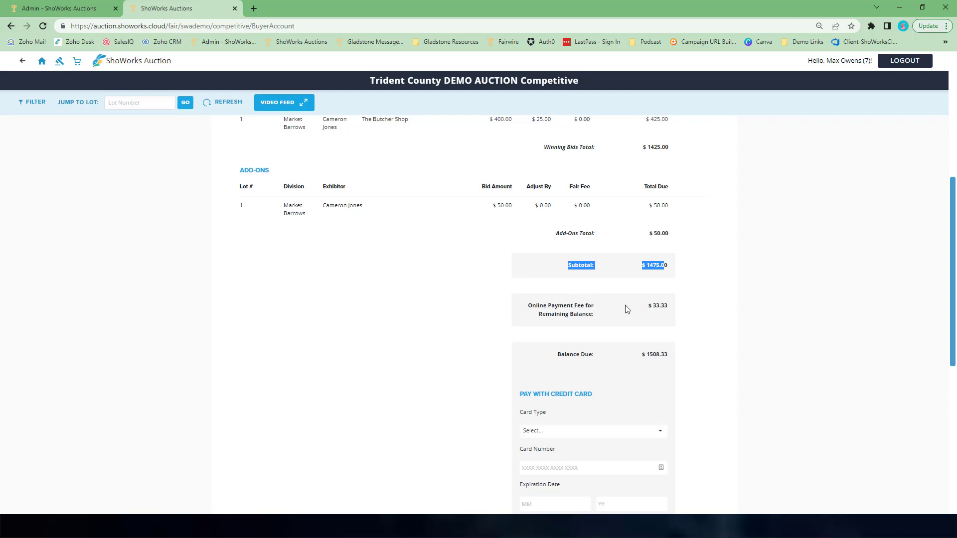
pyautogui.click(693, 314)
pyautogui.scroll(-1, 687, 363)
pyautogui.scroll(-1, 687, 363)
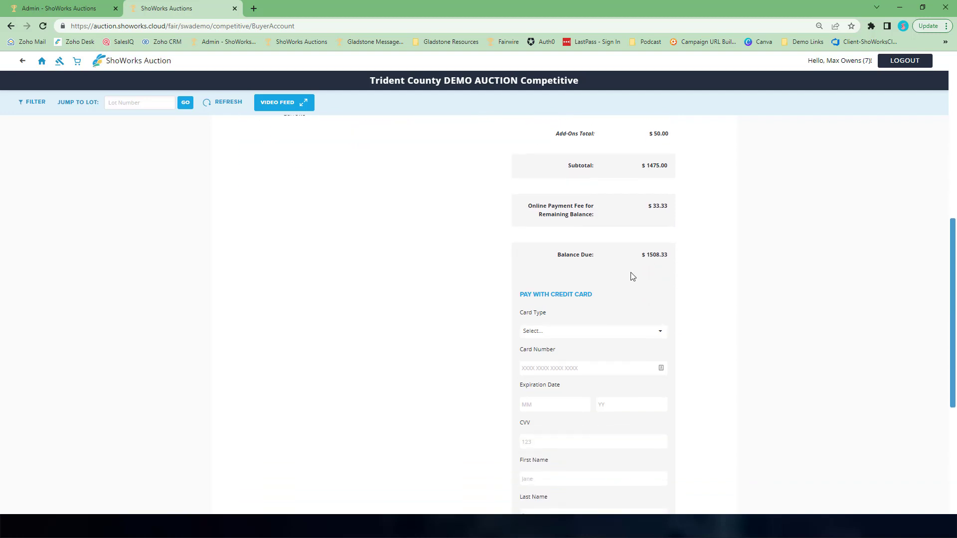
pyautogui.scroll(-1, 563, 321)
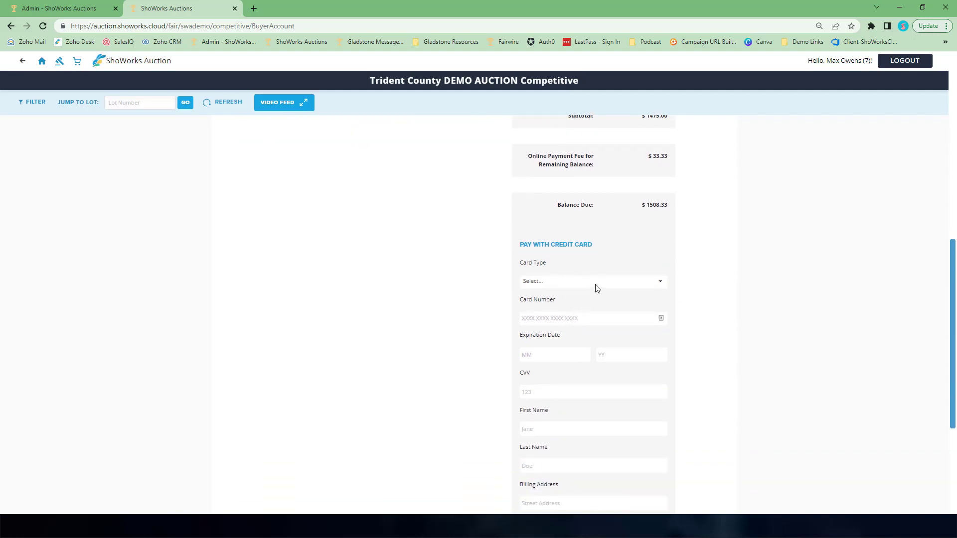
pyautogui.scroll(-1, 605, 289)
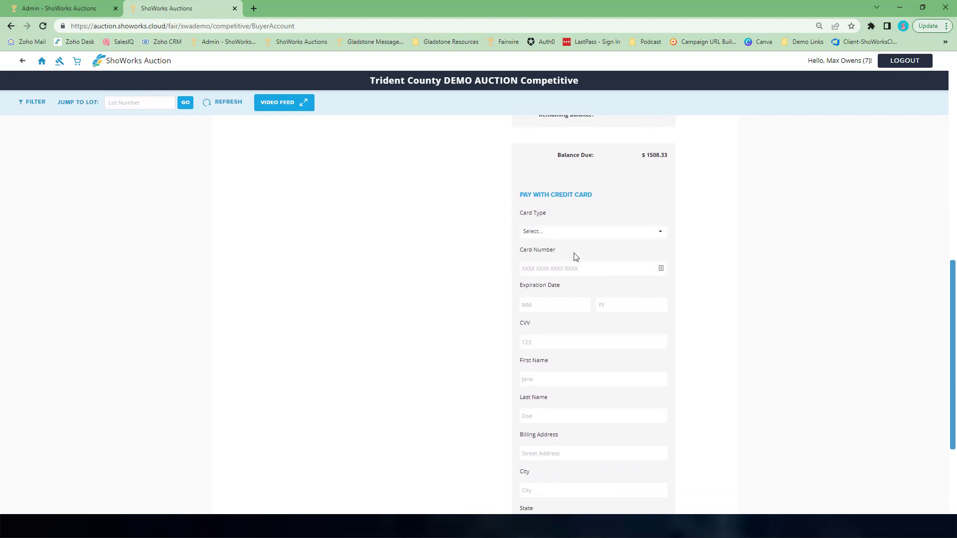
pyautogui.scroll(-1, 615, 460)
pyautogui.scroll(1, 614, 459)
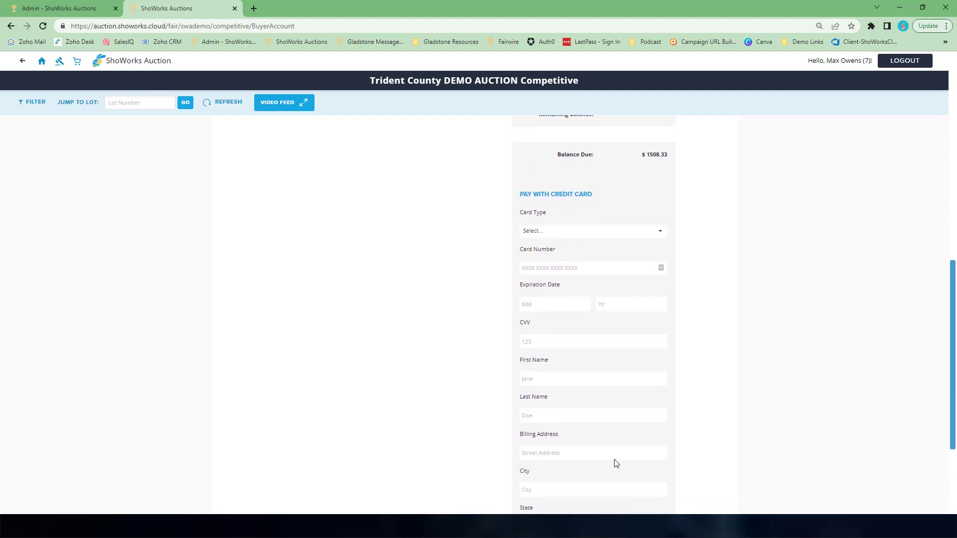
pyautogui.scroll(-1, 588, 359)
pyautogui.scroll(-1, 615, 240)
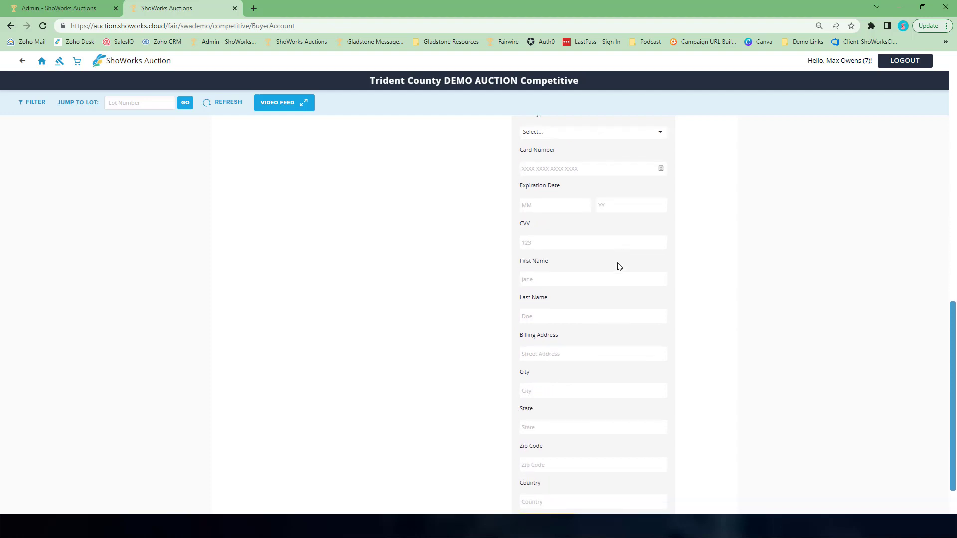
pyautogui.scroll(-1, 618, 266)
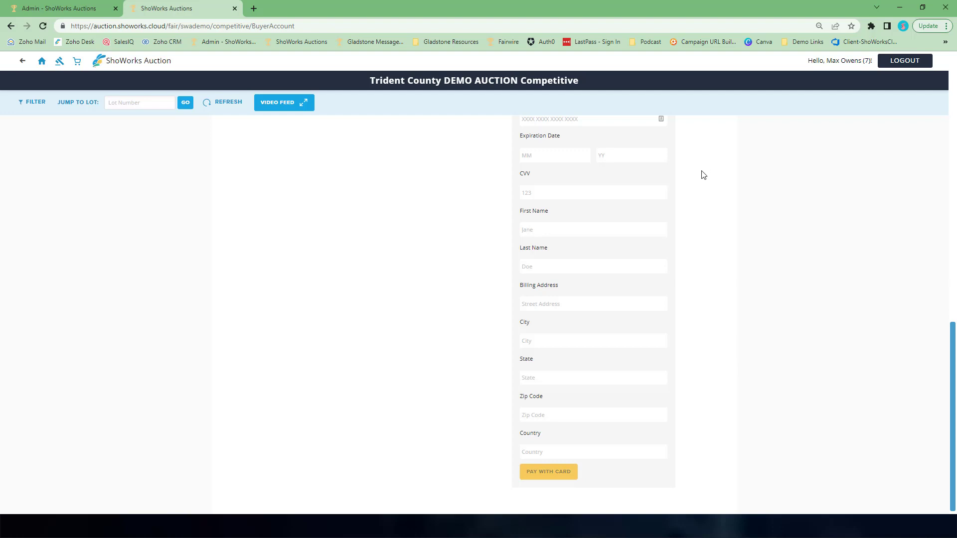
pyautogui.scroll(3, 719, 235)
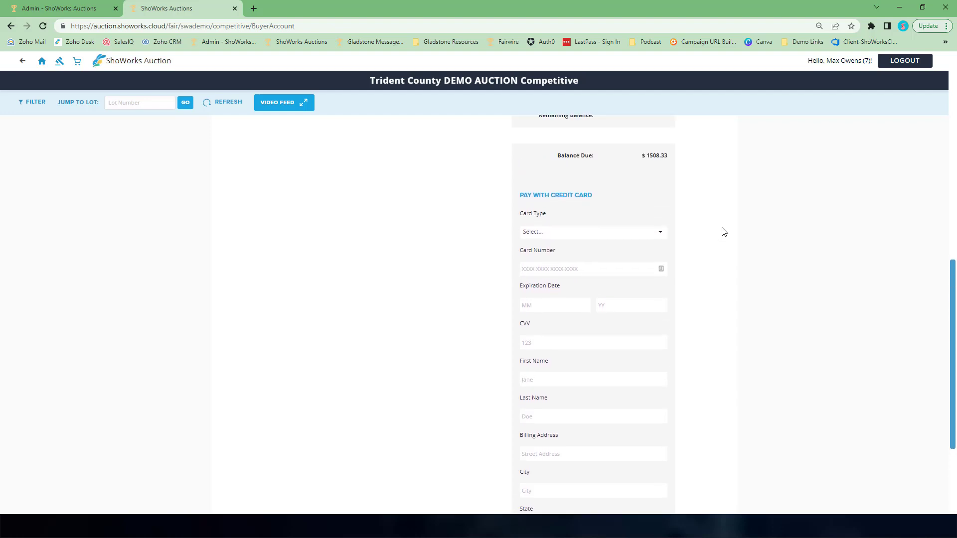
pyautogui.scroll(1, 724, 232)
pyautogui.scroll(1, 722, 227)
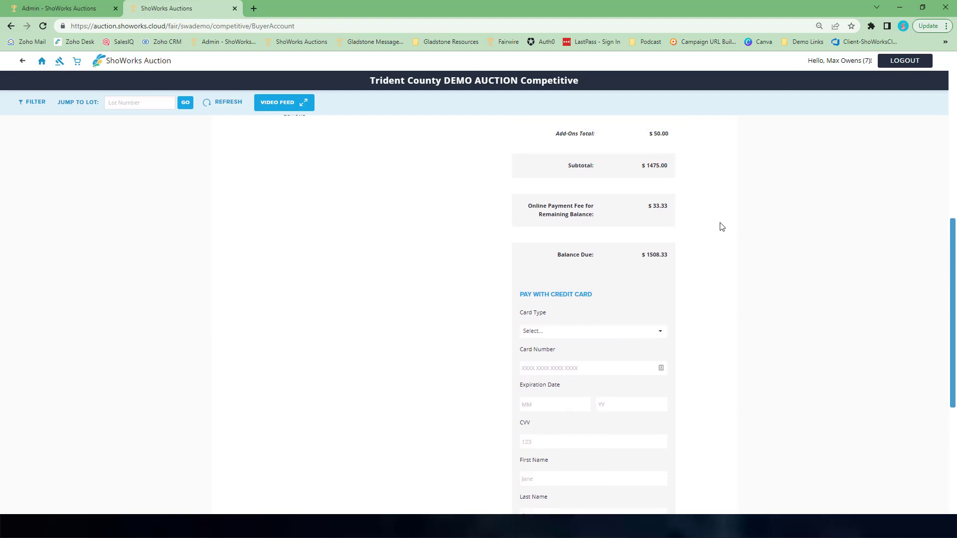
pyautogui.scroll(-3, 722, 227)
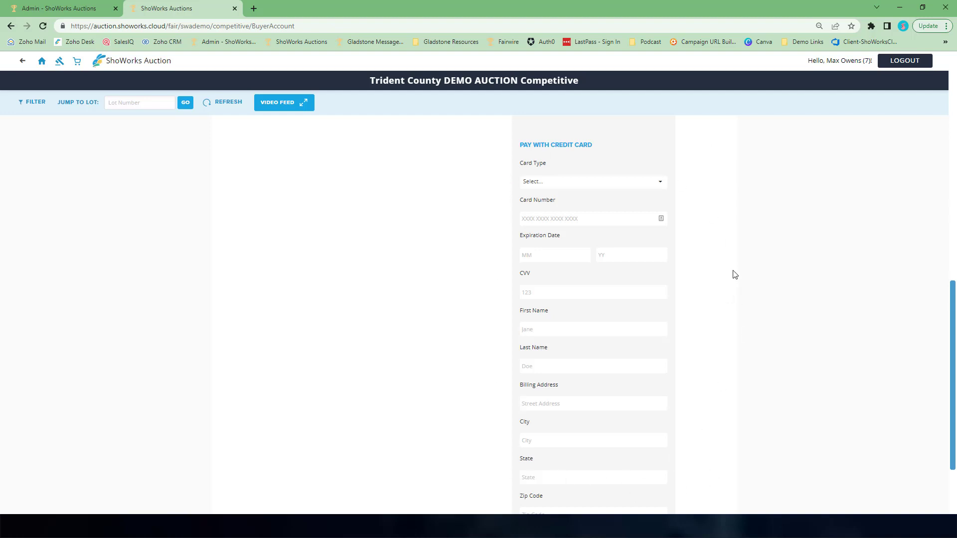
pyautogui.scroll(2, 732, 274)
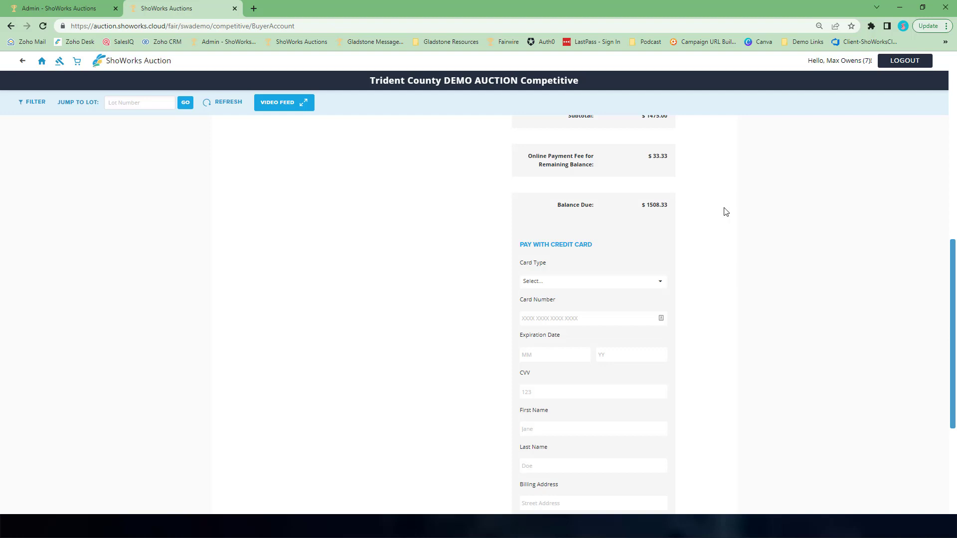
pyautogui.scroll(1, 722, 211)
# - Back in the admin settings, change the payment gateway to PayPal and save the payment settings
pyautogui.click(52, 10)
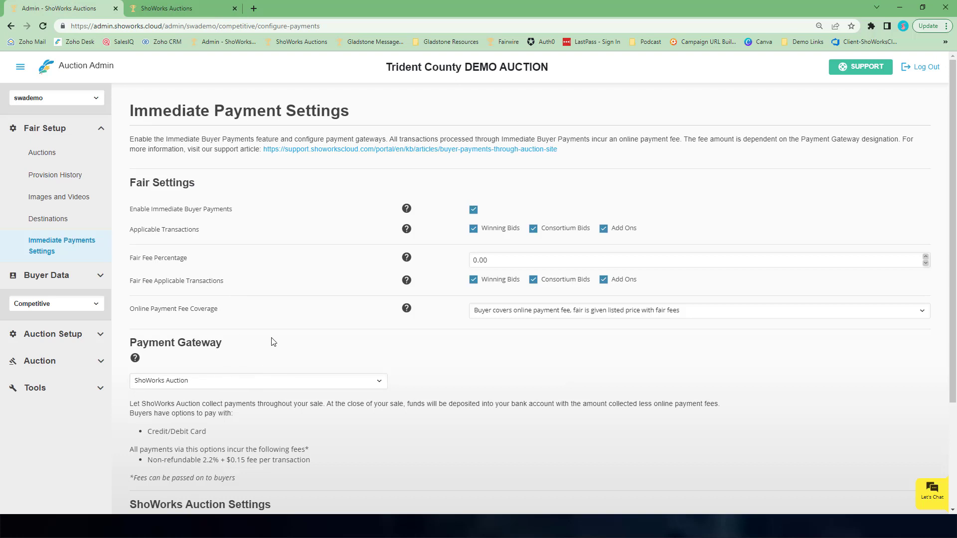
pyautogui.scroll(-2, 272, 341)
pyautogui.click(170, 281)
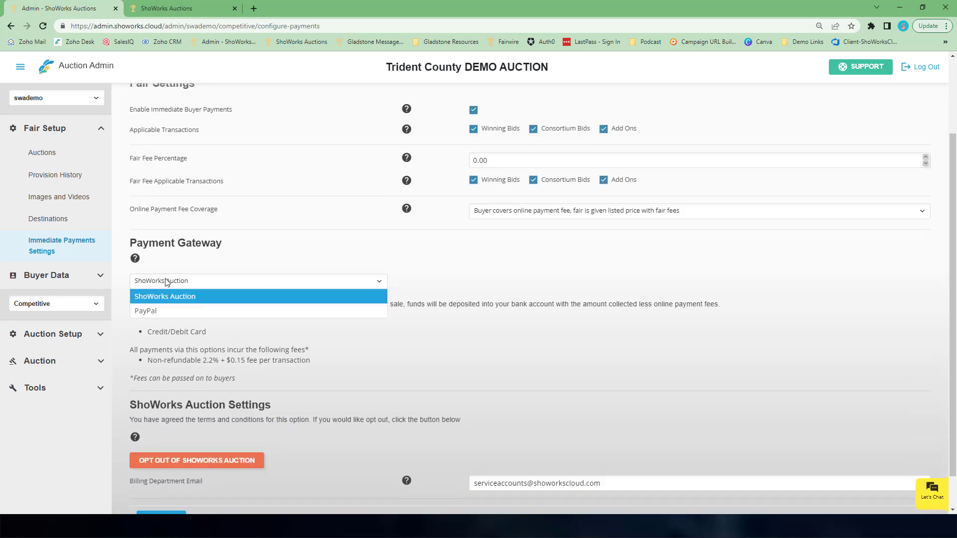
pyautogui.click(148, 312)
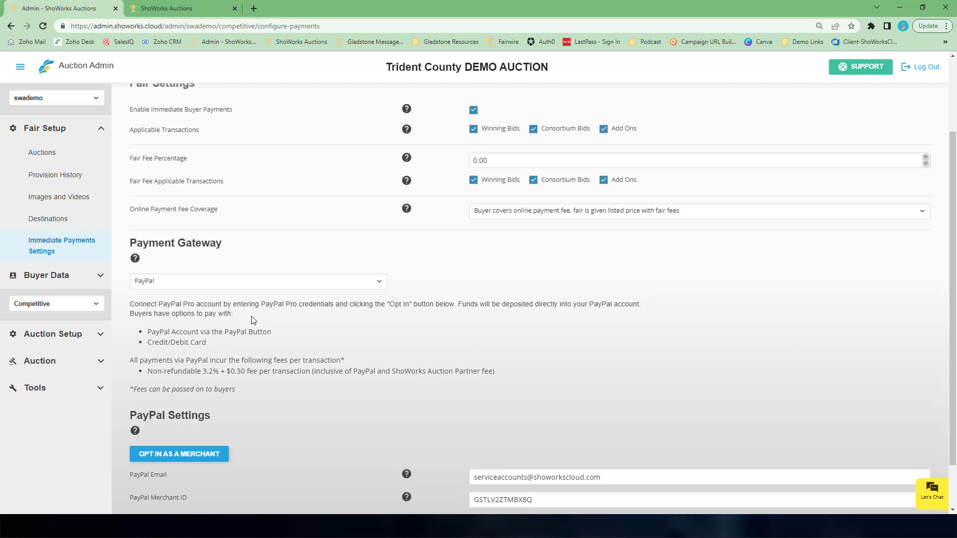
pyautogui.scroll(-1, 281, 342)
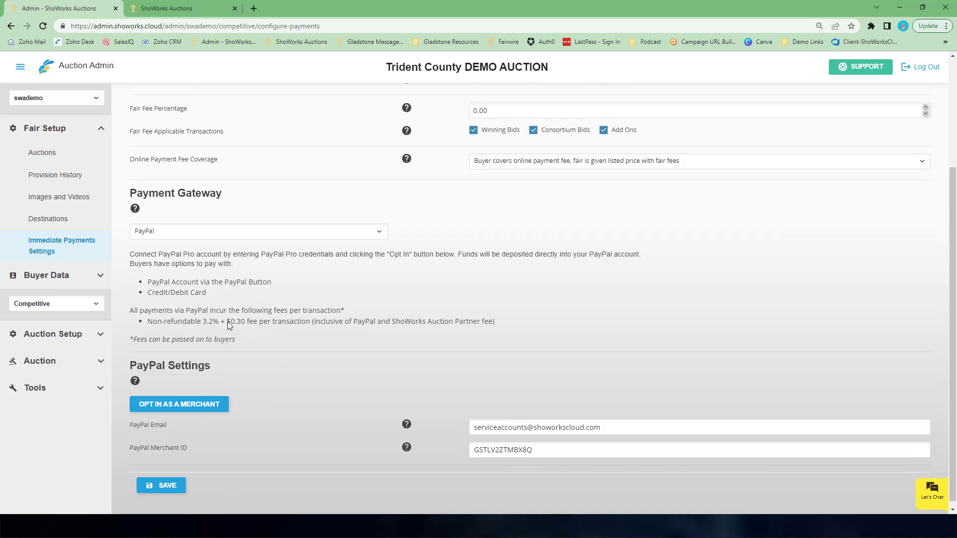
pyautogui.click(160, 487)
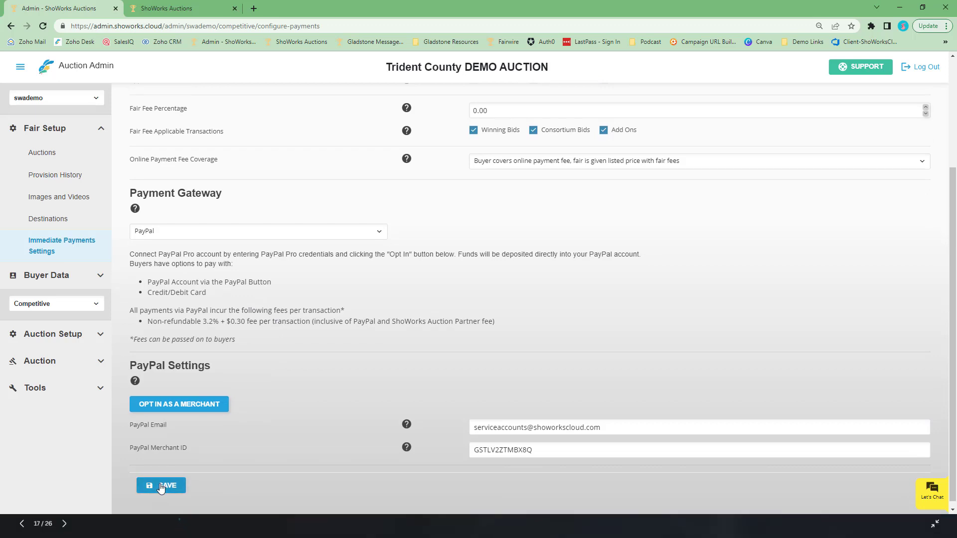
# - Reload the buyer's balance page and review the online payment fee, balance due and PayPal payment option
pyautogui.click(185, 6)
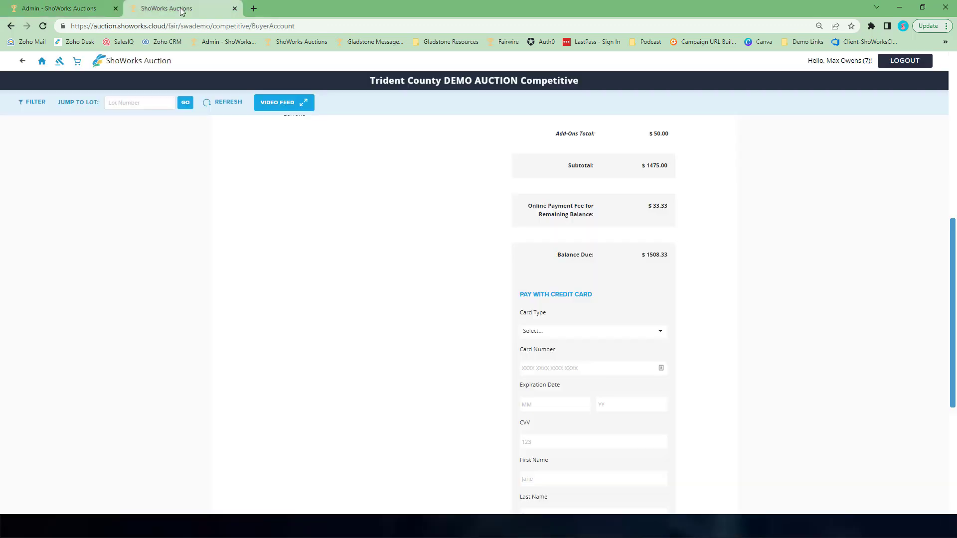
pyautogui.click(43, 26)
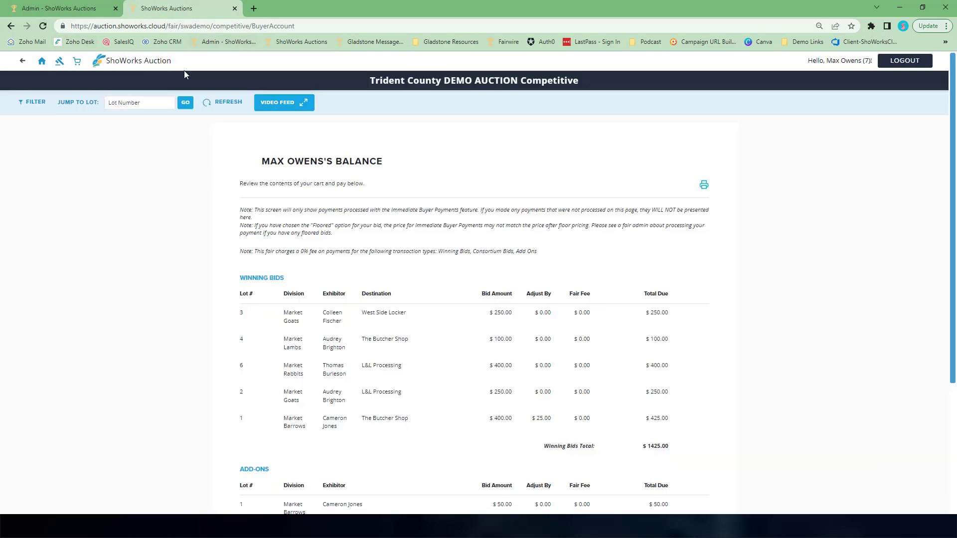
pyautogui.scroll(-3, 328, 273)
pyautogui.scroll(-5, 328, 272)
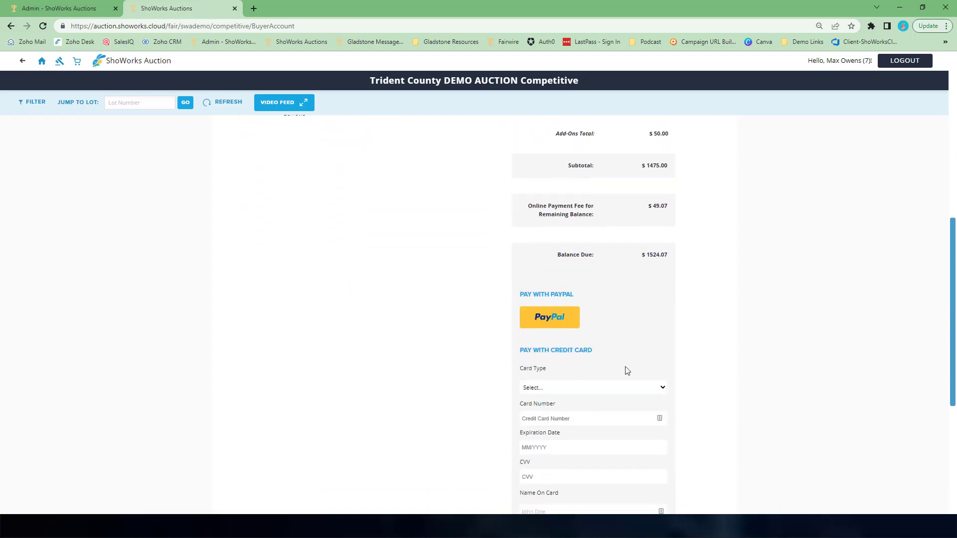
pyautogui.scroll(-1, 669, 311)
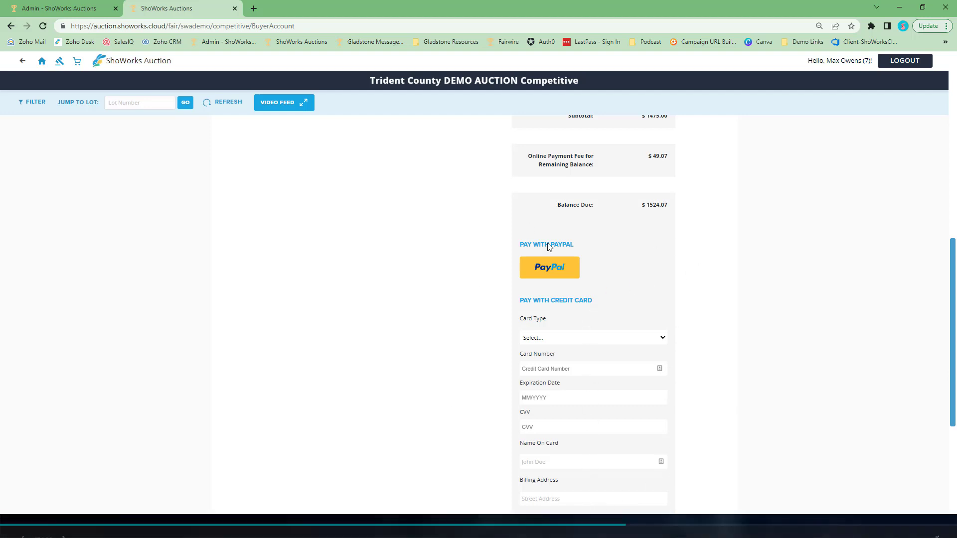
pyautogui.scroll(-1, 563, 383)
pyautogui.scroll(-2, 555, 386)
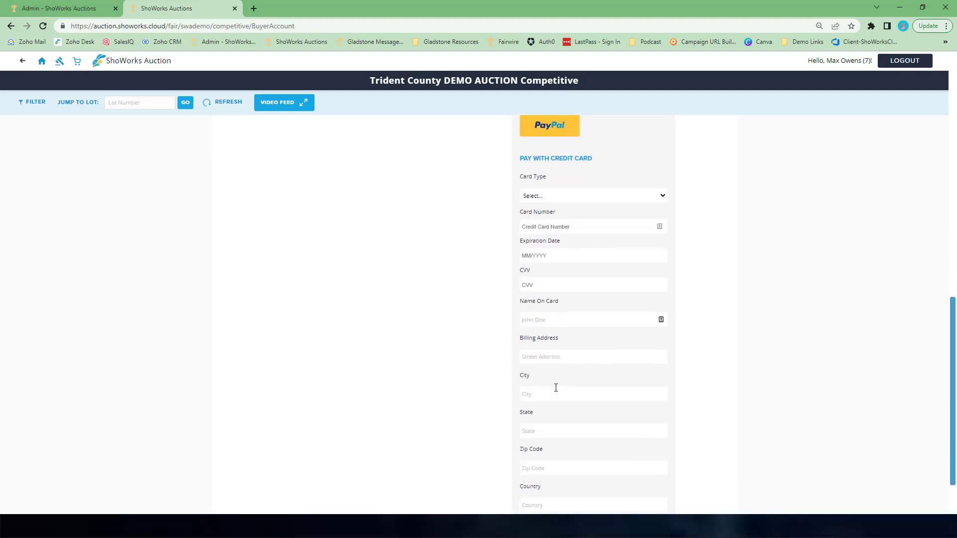
pyautogui.scroll(9, 335, 223)
# - Start opting in as a PayPal merchant, continue past the notice, then close the PayPal connection window
pyautogui.click(33, 15)
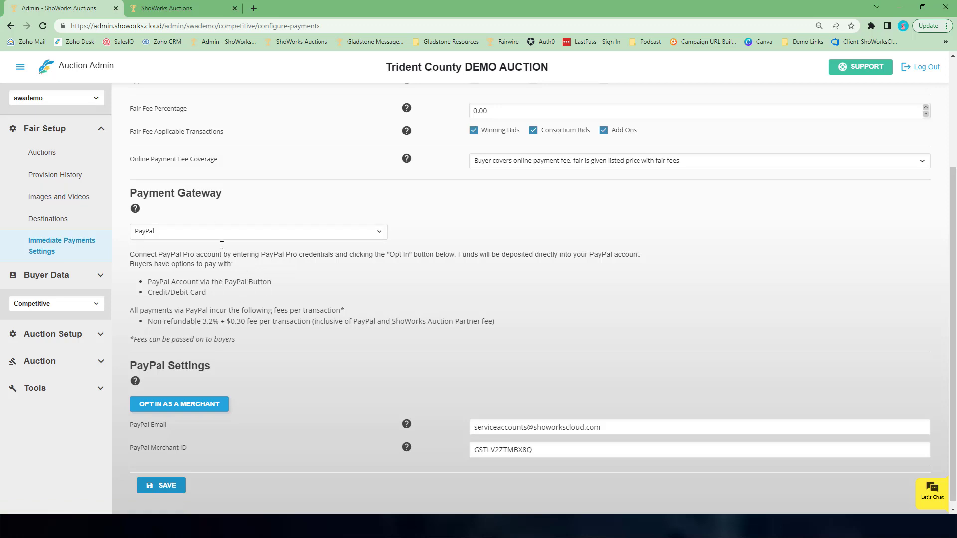
pyautogui.scroll(-1, 488, 422)
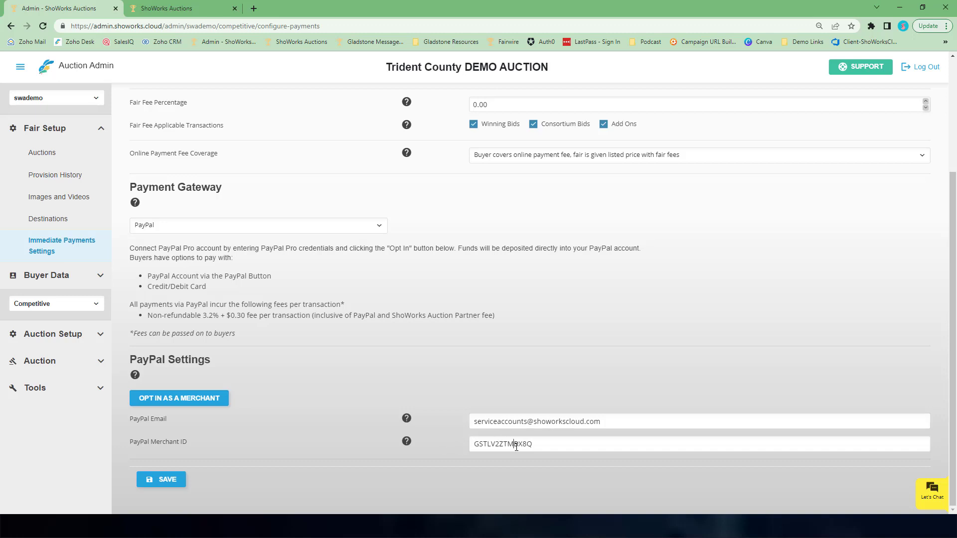
pyautogui.scroll(1, 468, 435)
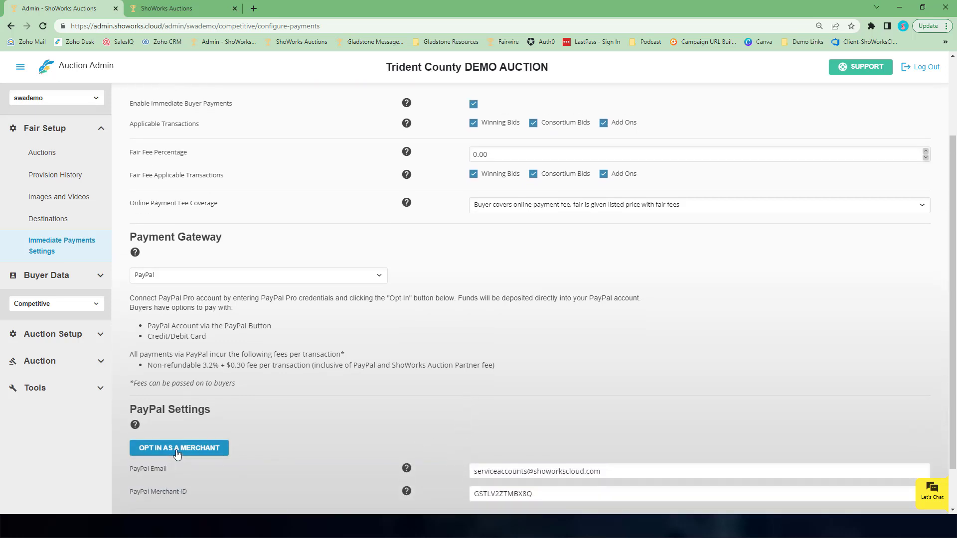
pyautogui.click(177, 454)
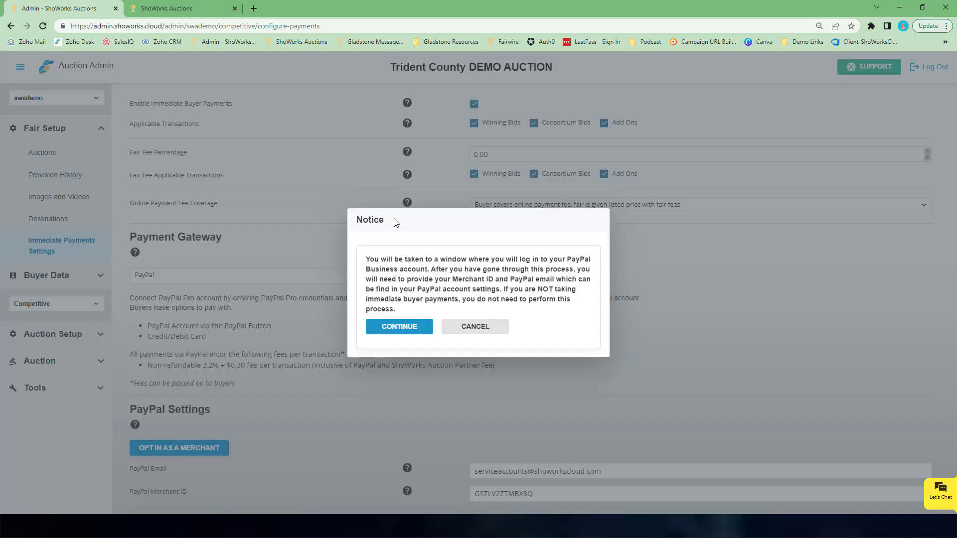
pyautogui.click(396, 329)
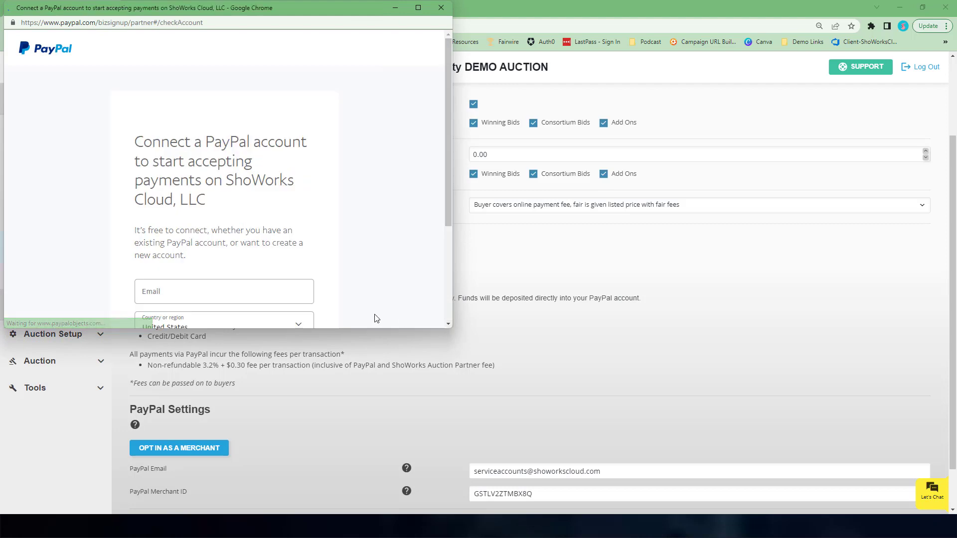
pyautogui.scroll(-2, 283, 204)
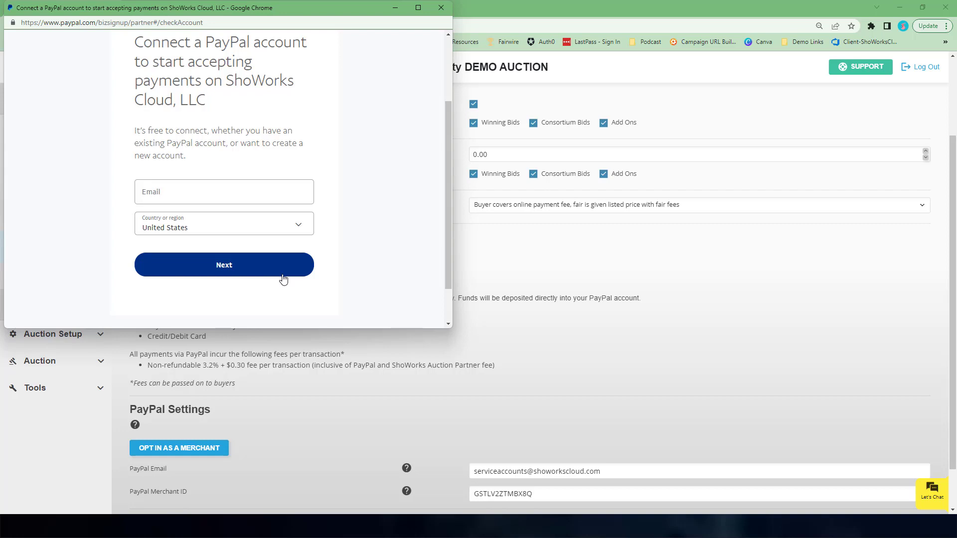
pyautogui.click(439, 8)
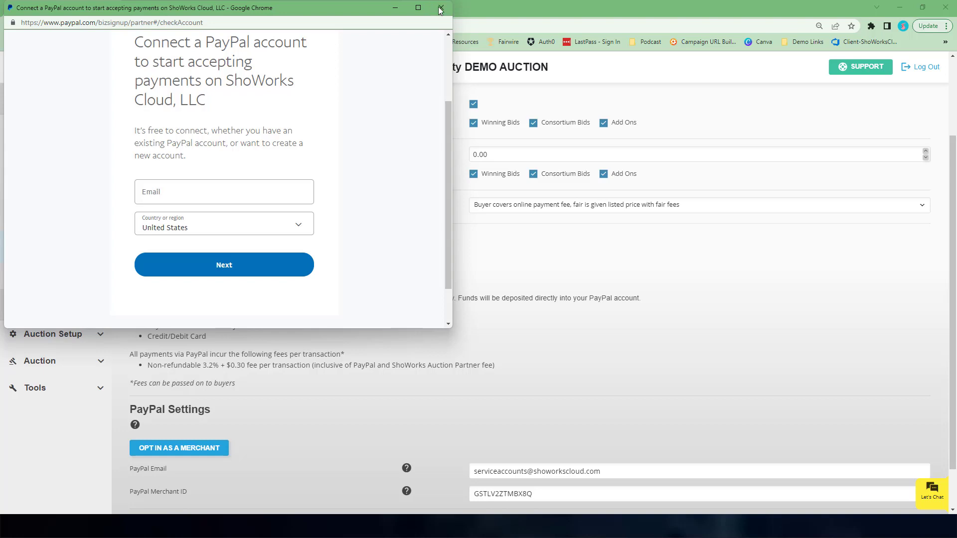
# - Switch the payment gateway back to ShoWorks Auction and save the payment settings
pyautogui.scroll(-1, 298, 461)
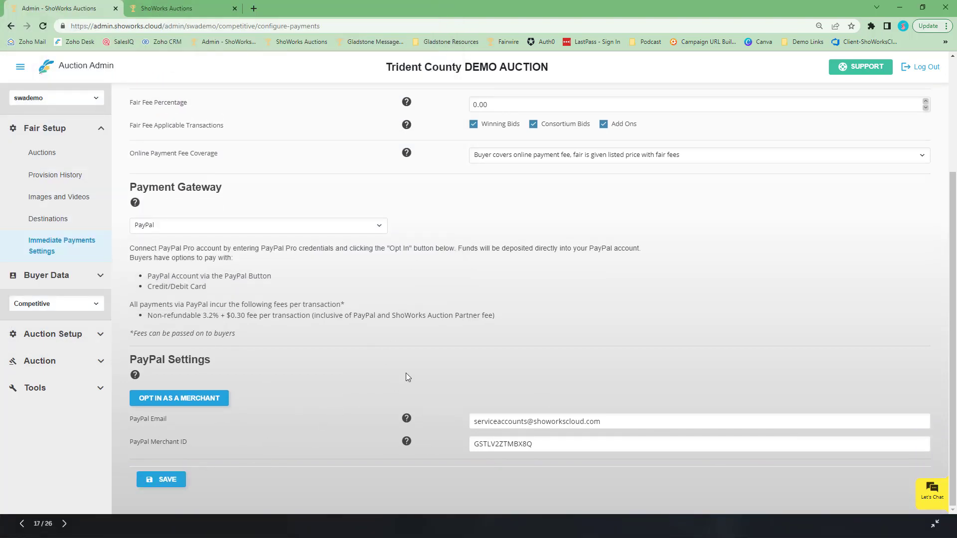
pyautogui.scroll(3, 448, 354)
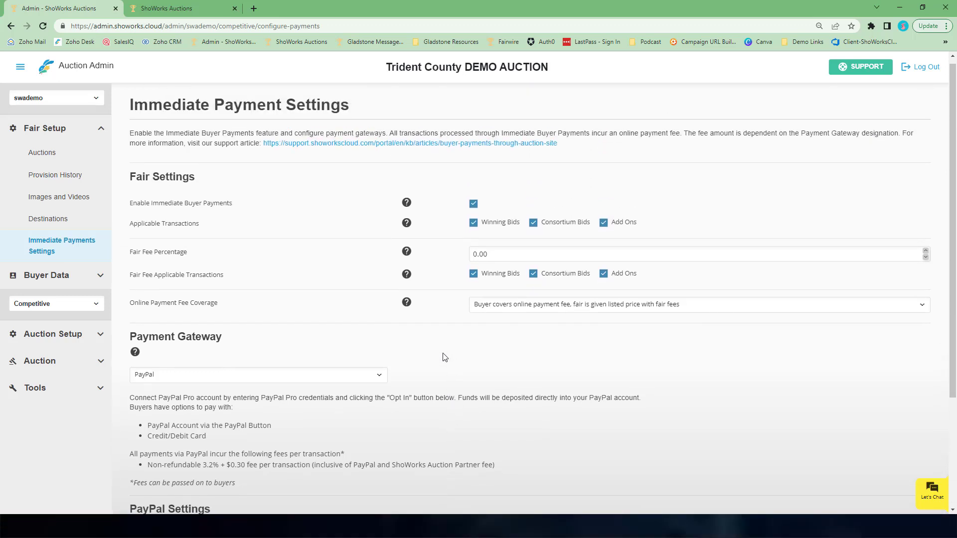
pyautogui.scroll(1, 416, 336)
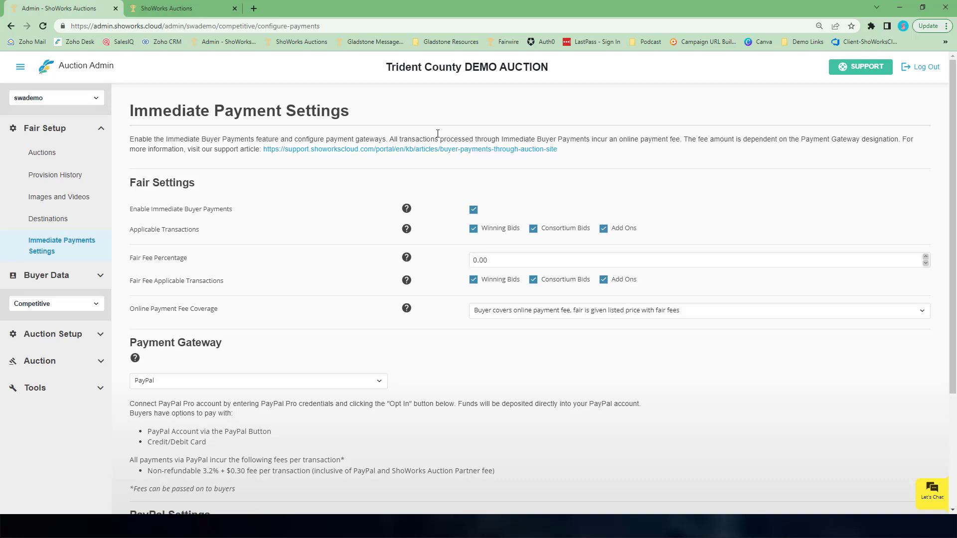
pyautogui.click(101, 278)
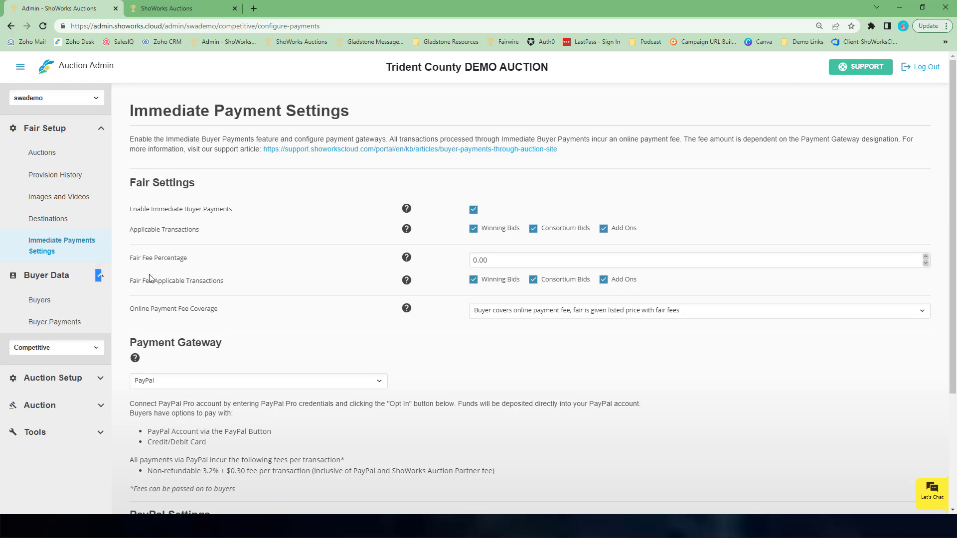
pyautogui.scroll(-3, 294, 282)
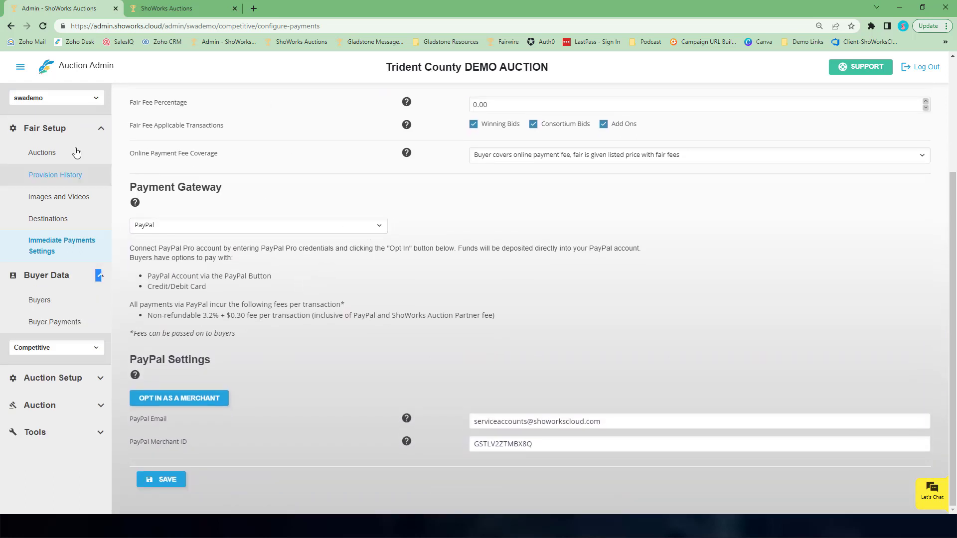
pyautogui.click(100, 135)
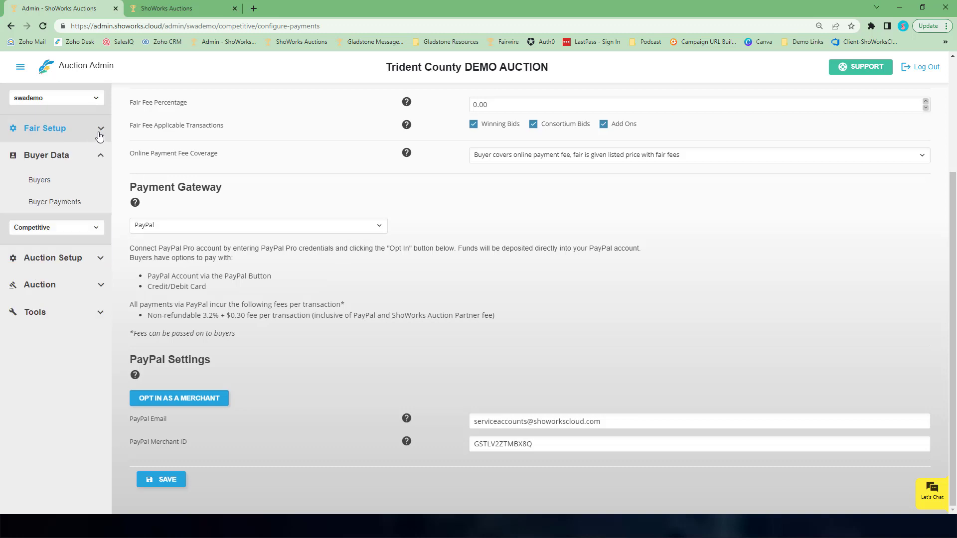
pyautogui.click(184, 227)
pyautogui.click(179, 240)
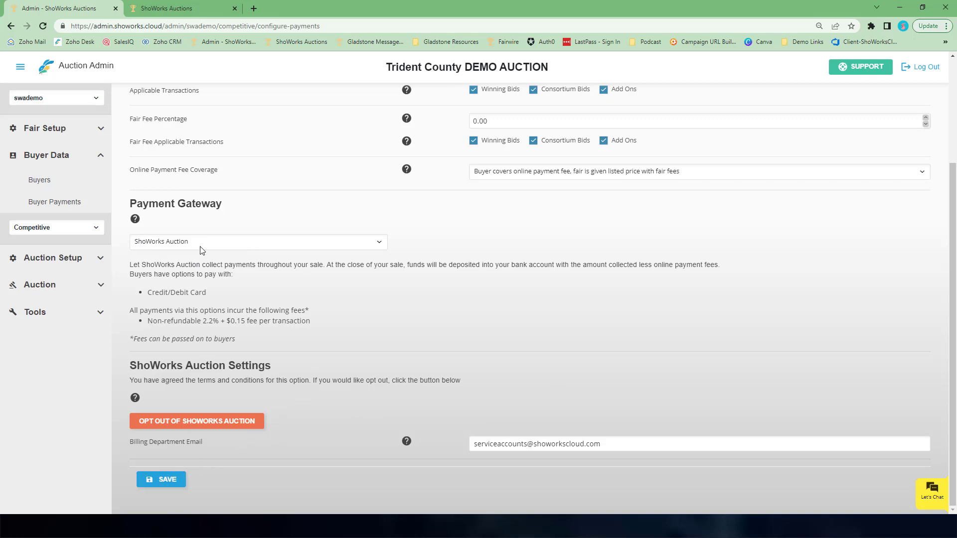
pyautogui.click(165, 481)
pyautogui.rightClick(161, 485)
pyautogui.click(161, 484)
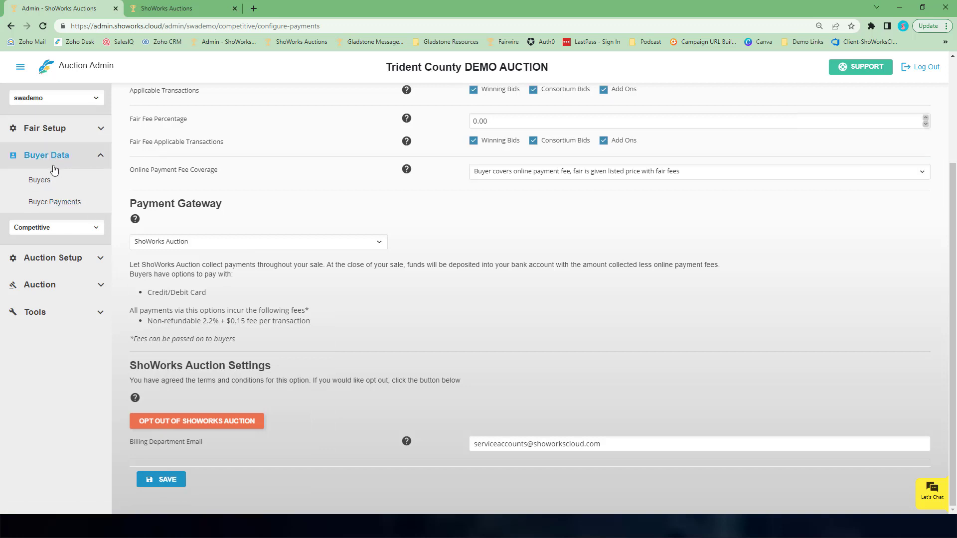
# - Open the Buyer Payments list under Buyer Data
pyautogui.click(52, 202)
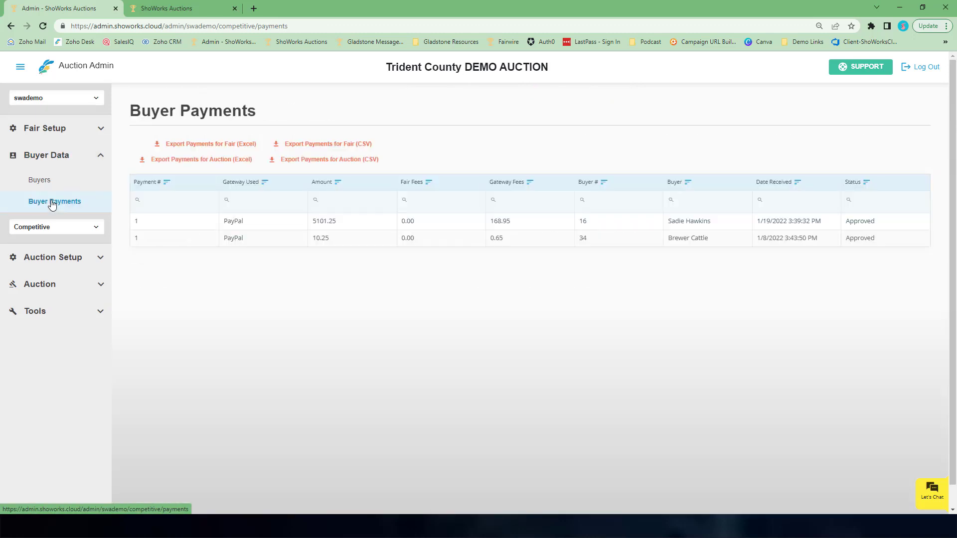